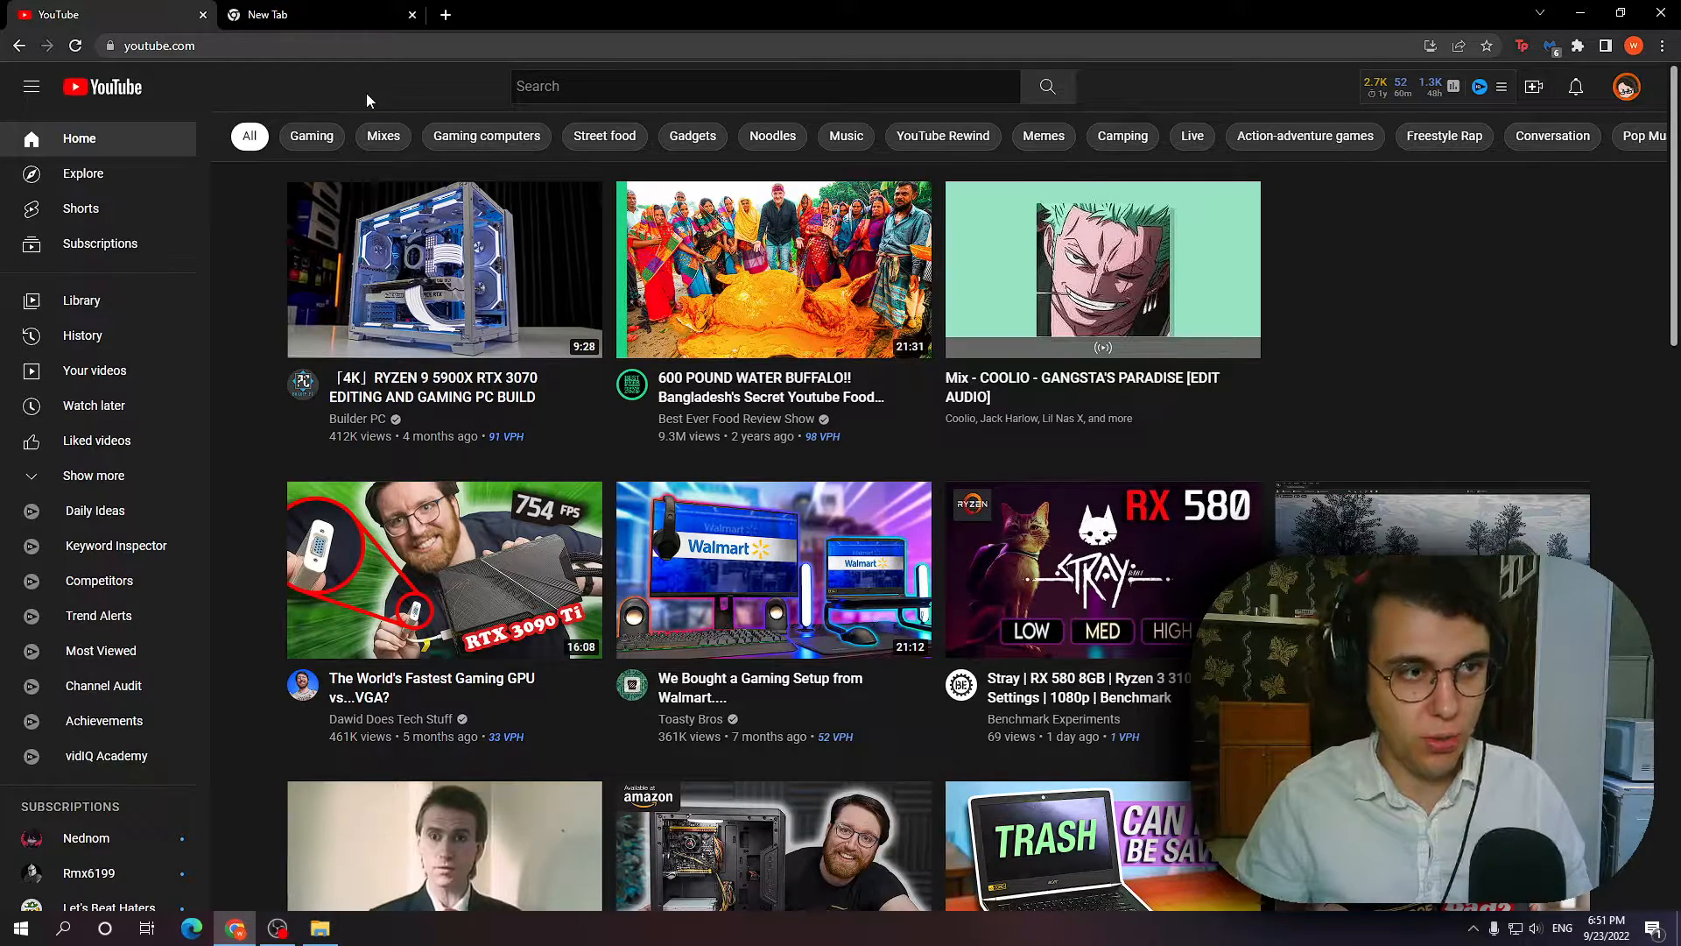
Go to clipchamp.com, enter the web app through the free trial and create a new video project.
click(338, 12)
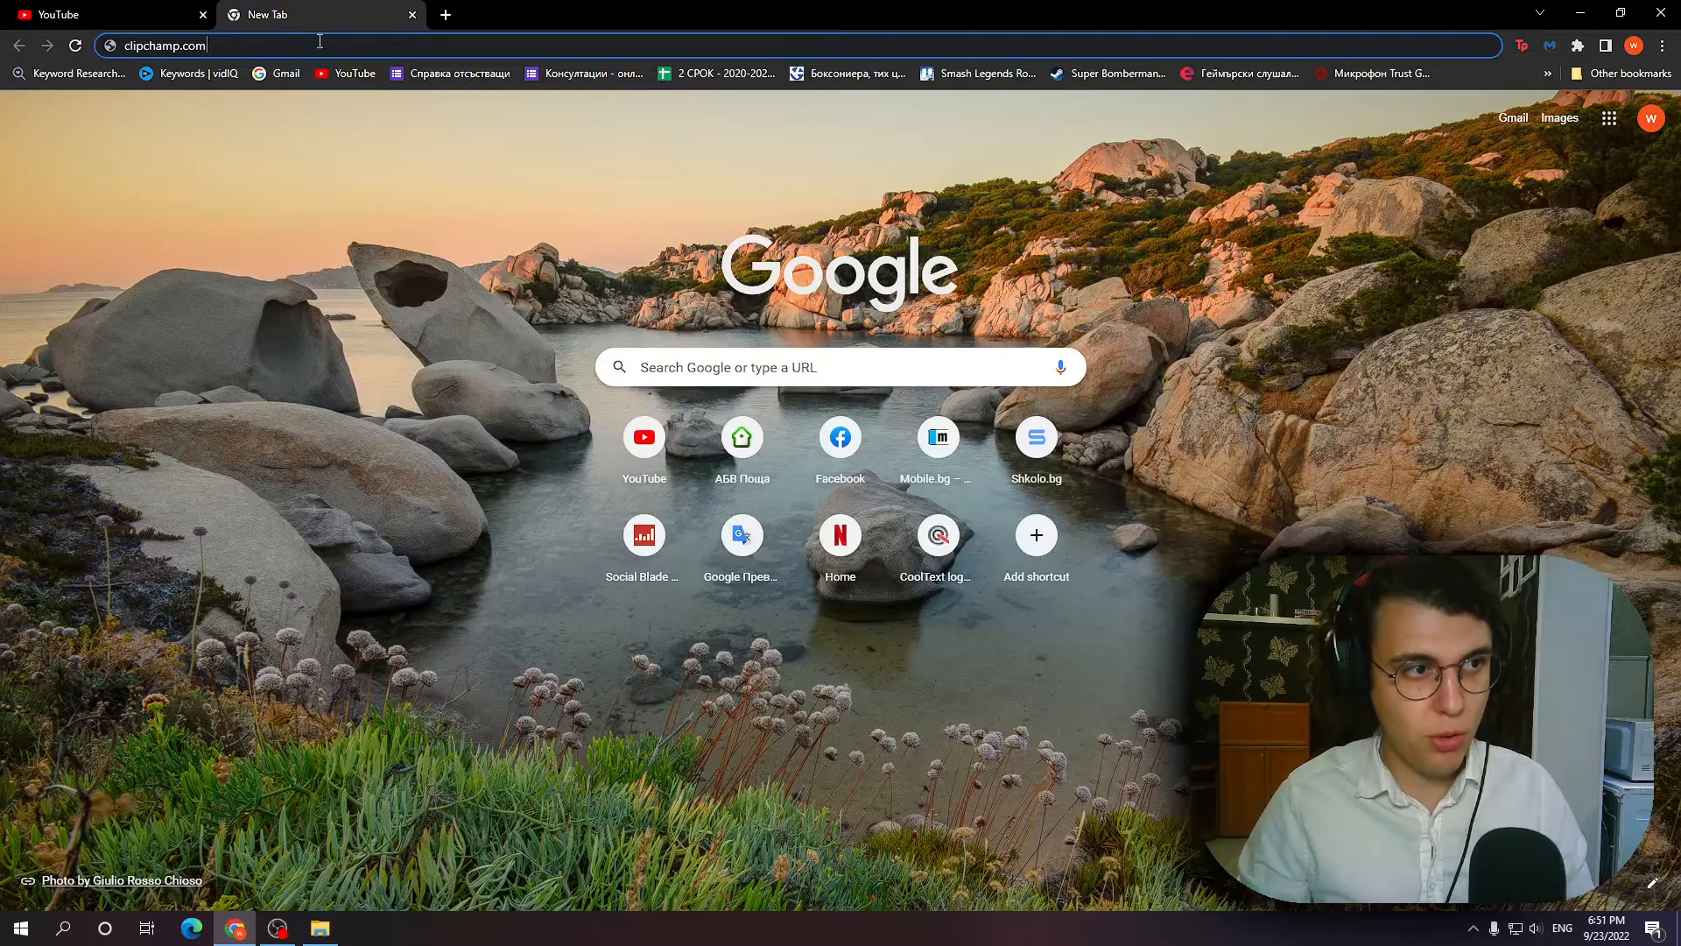
key(Return)
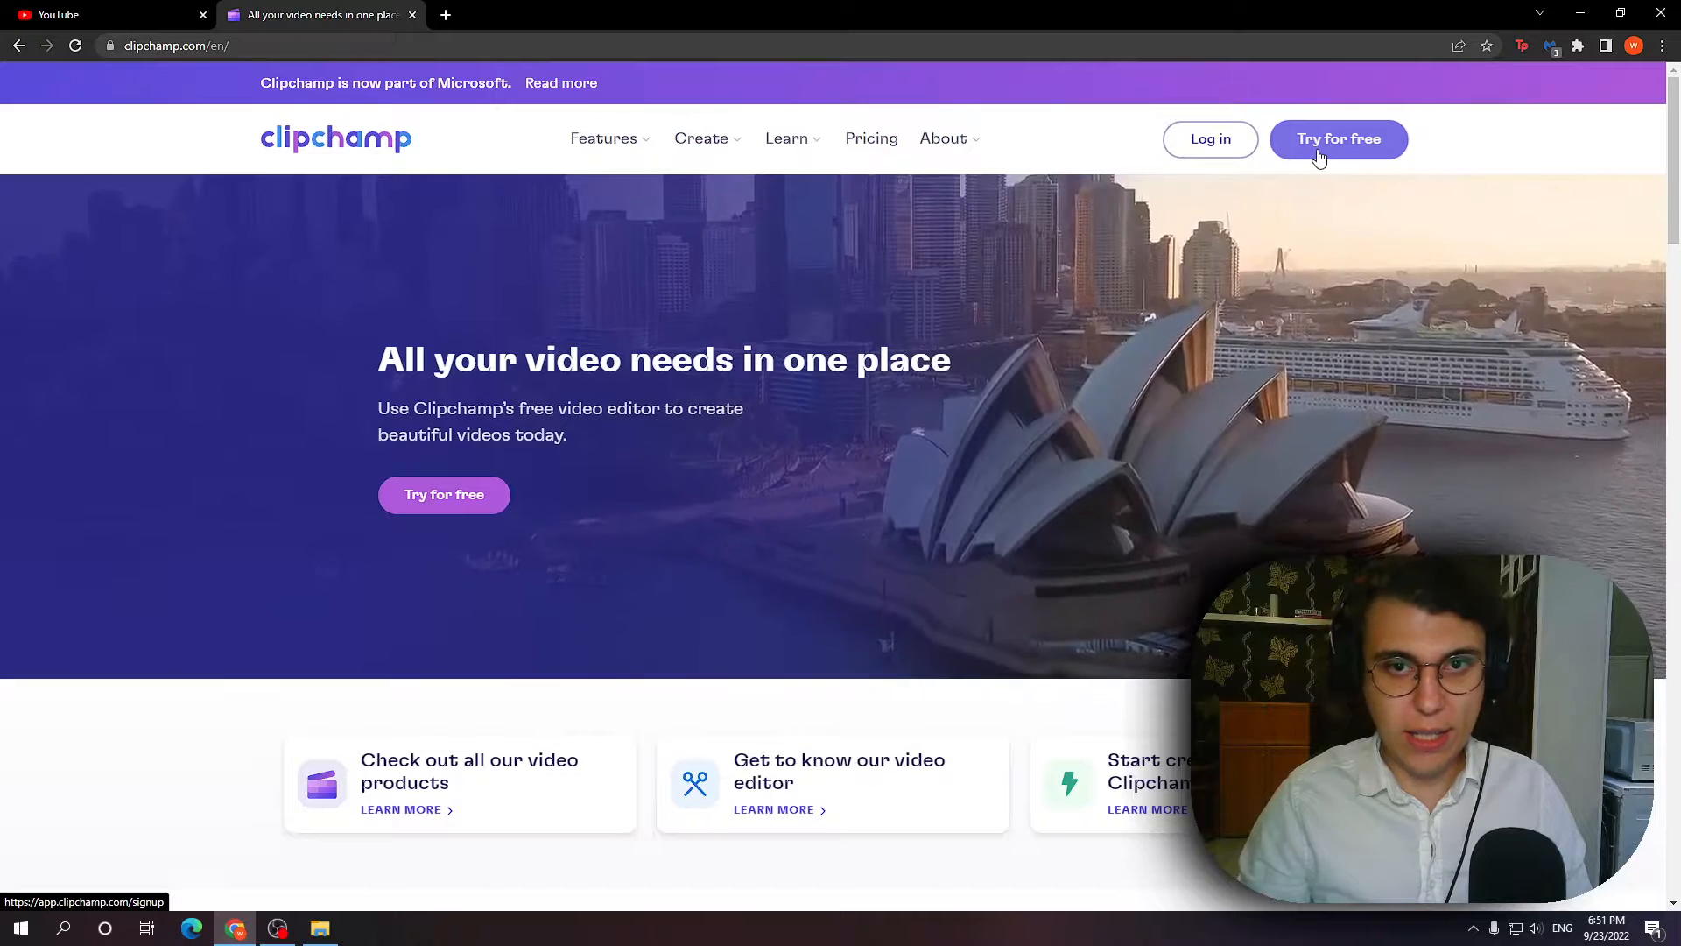
click(1353, 144)
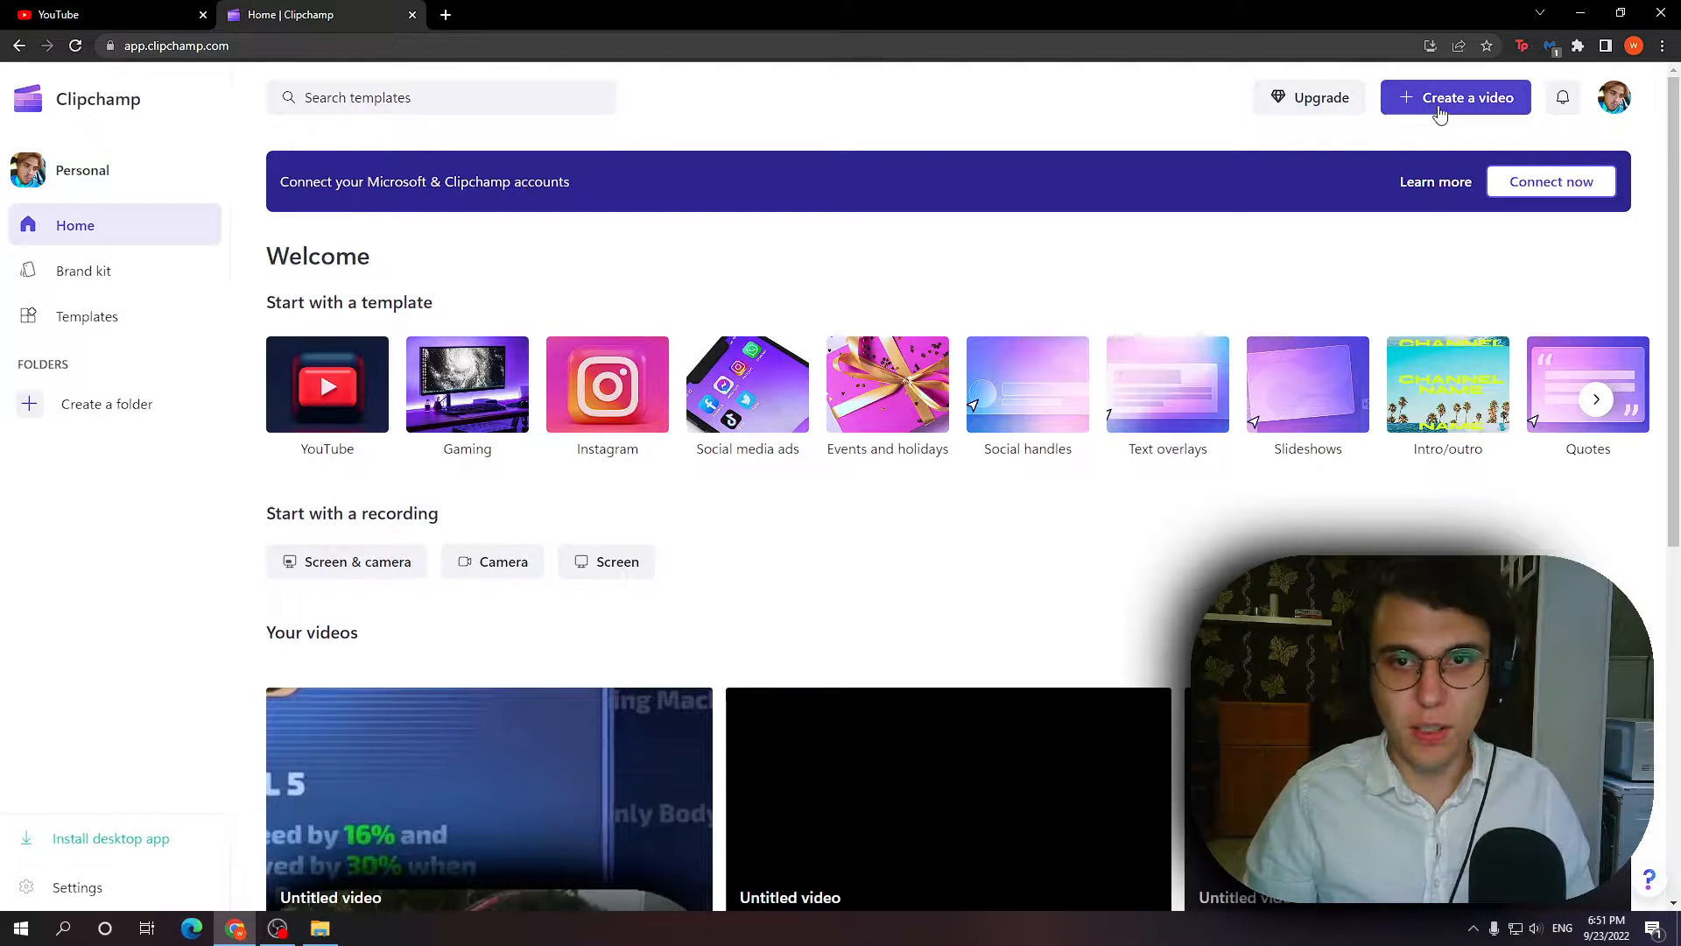
click(1499, 113)
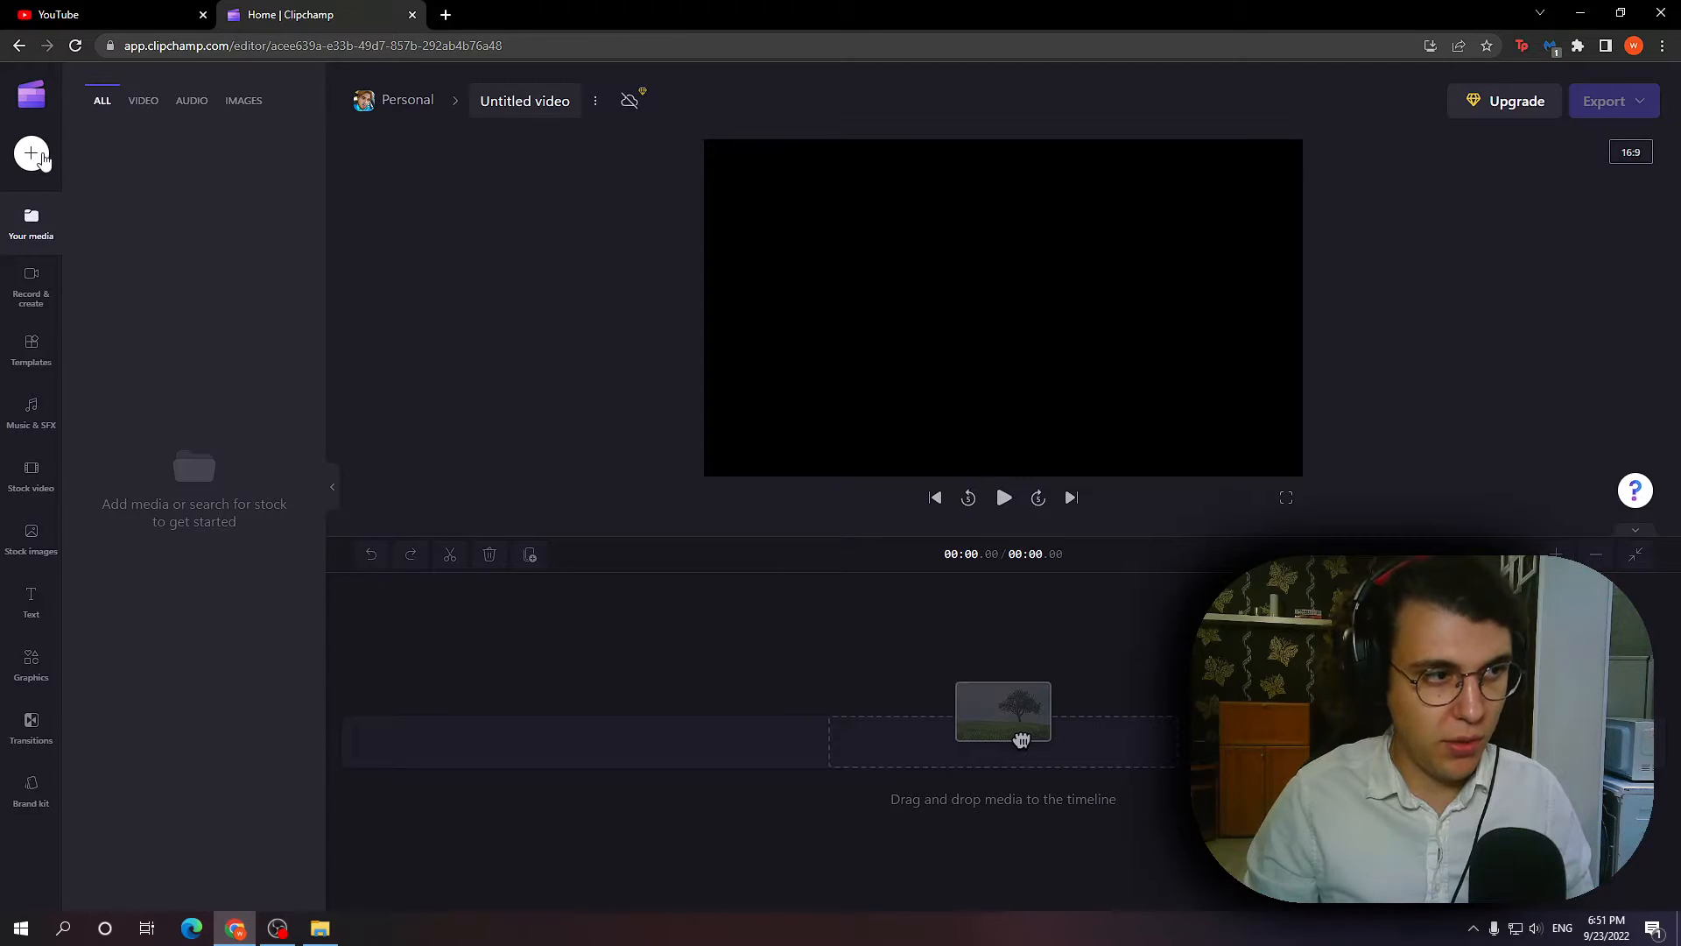
Import the "all mounts" video from the Videos FINISHED folder and place it at the start of the timeline.
click(35, 155)
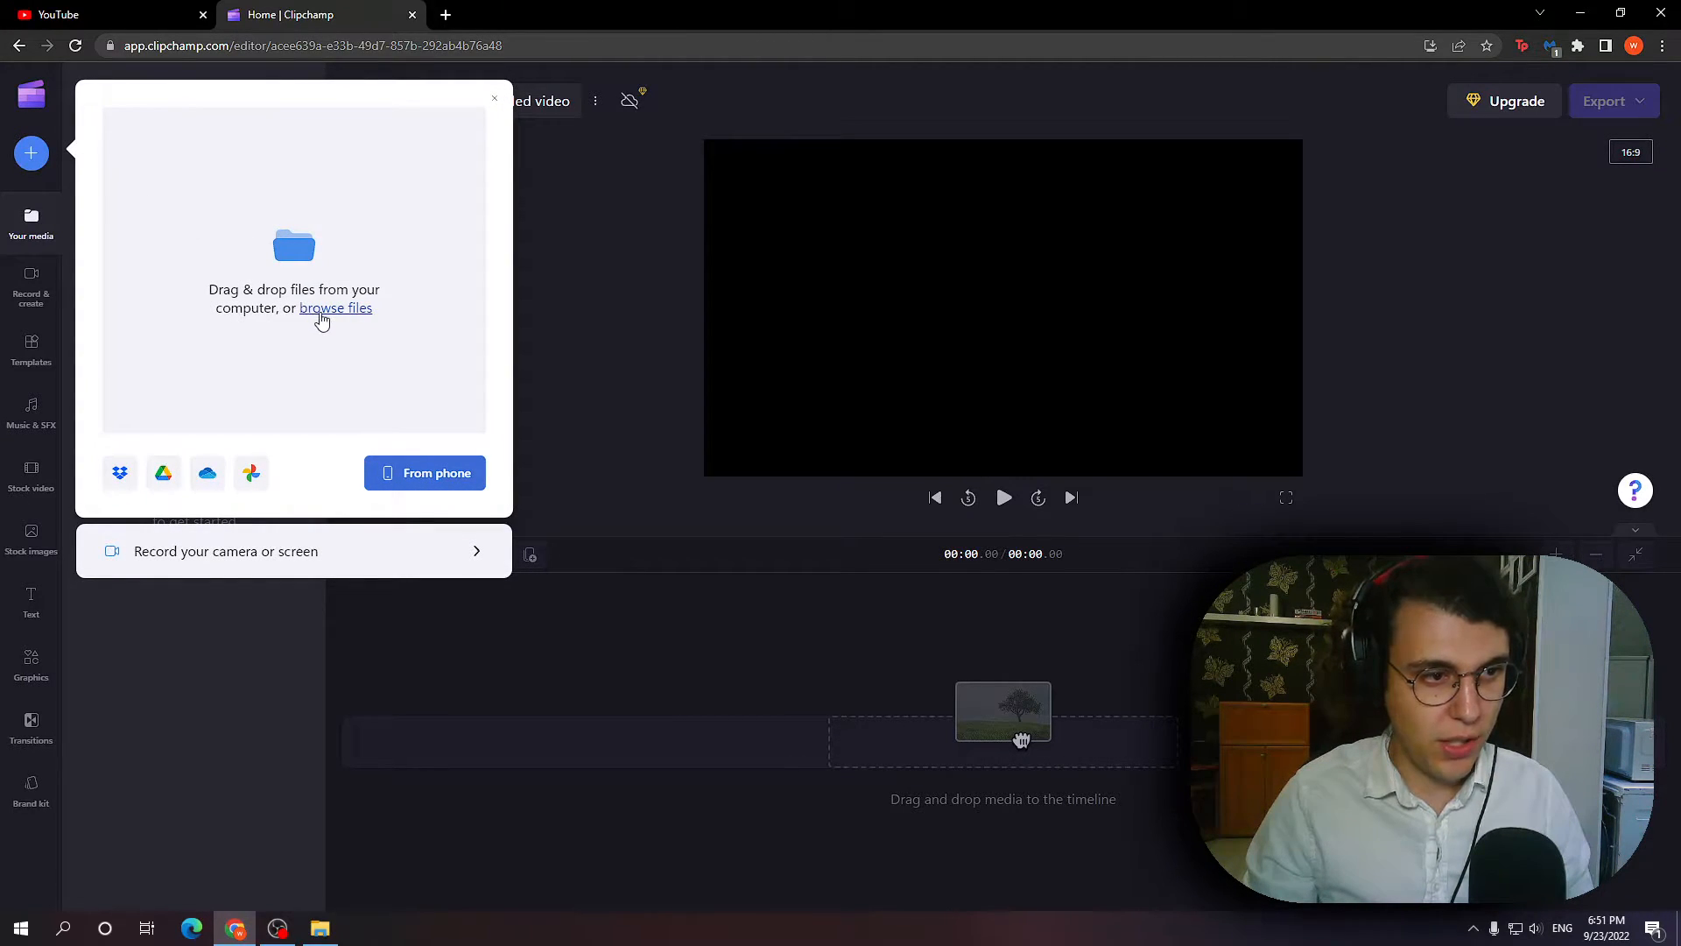
click(326, 310)
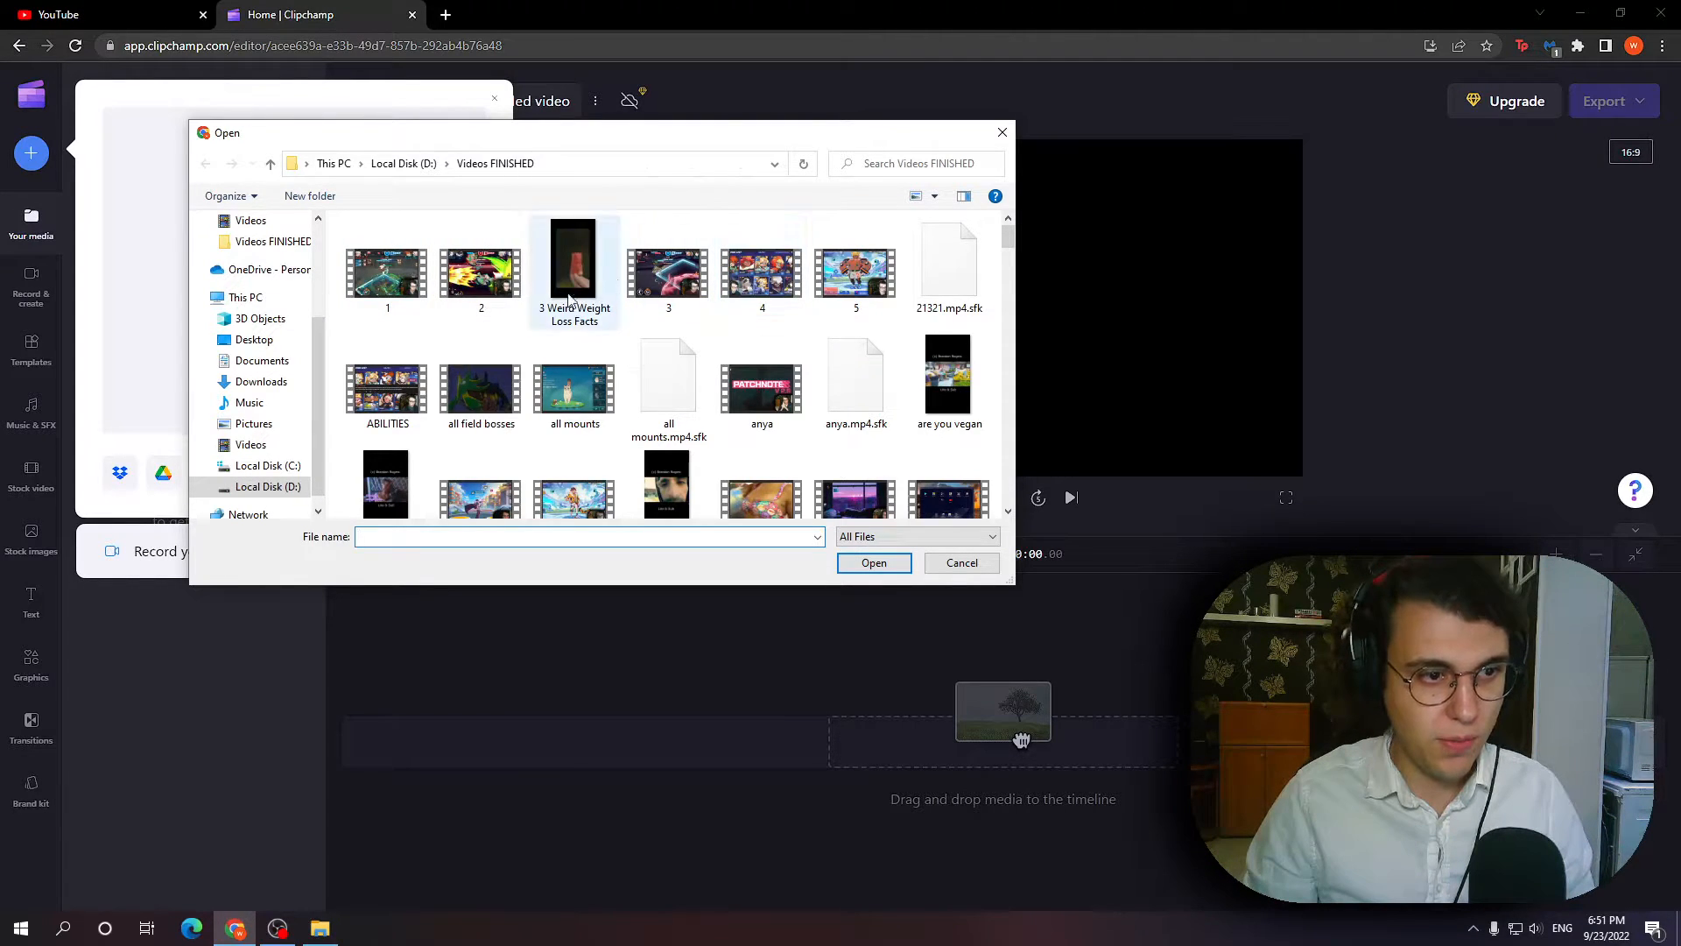
double_click(587, 388)
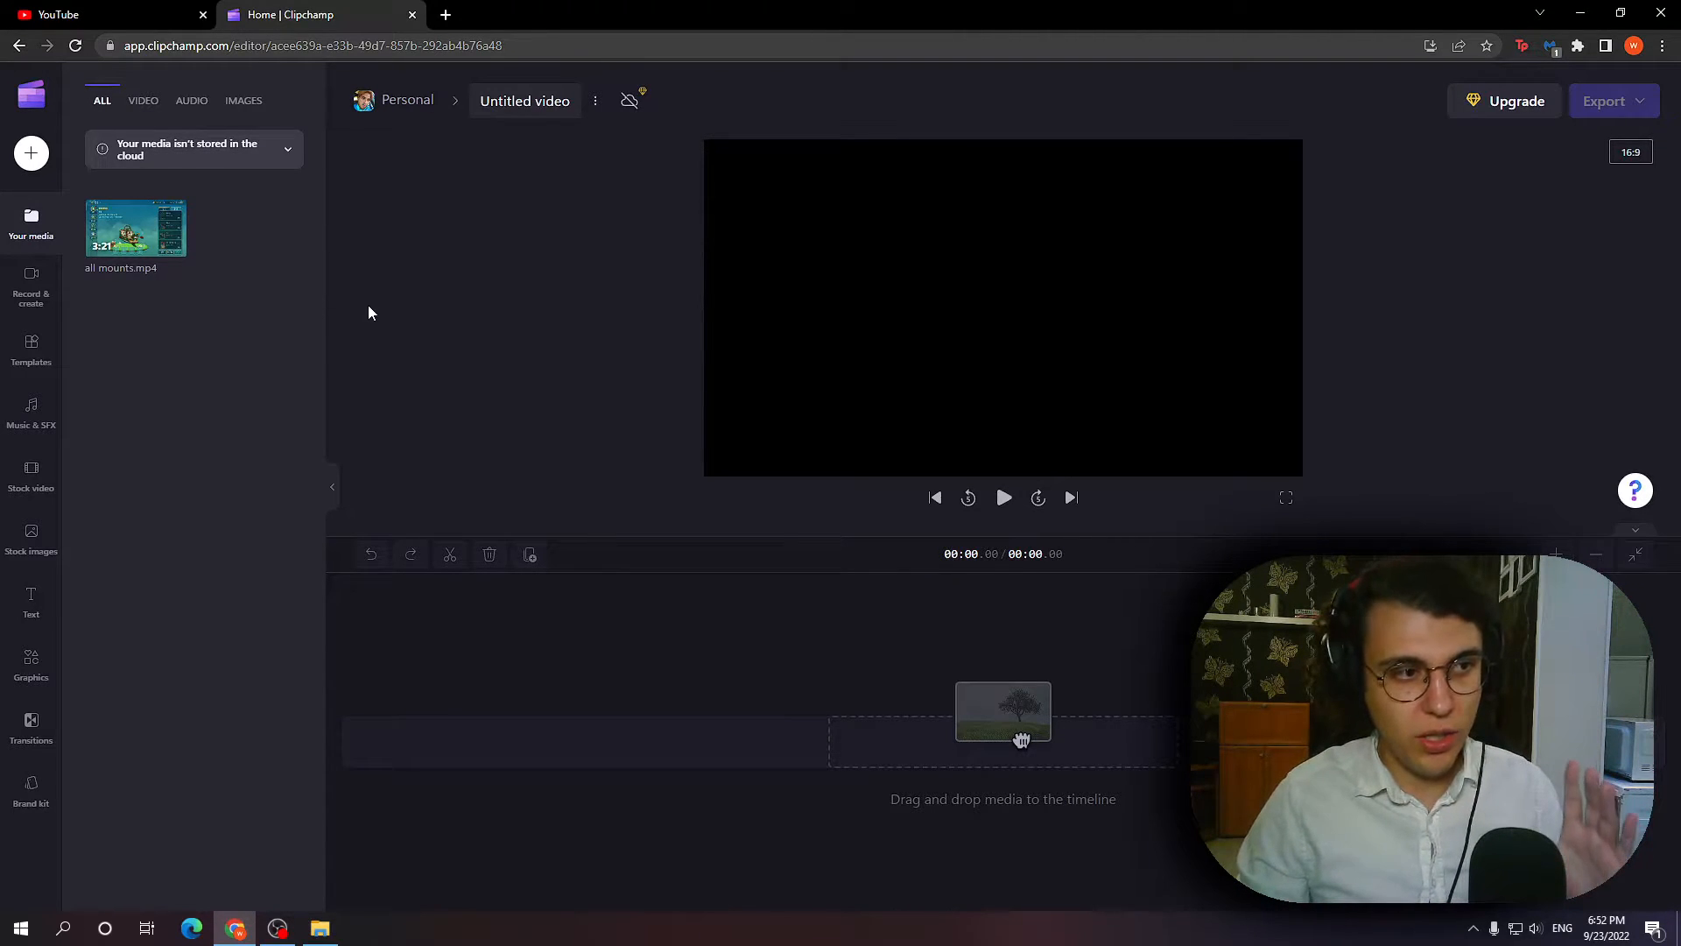
mouse_move(140, 235)
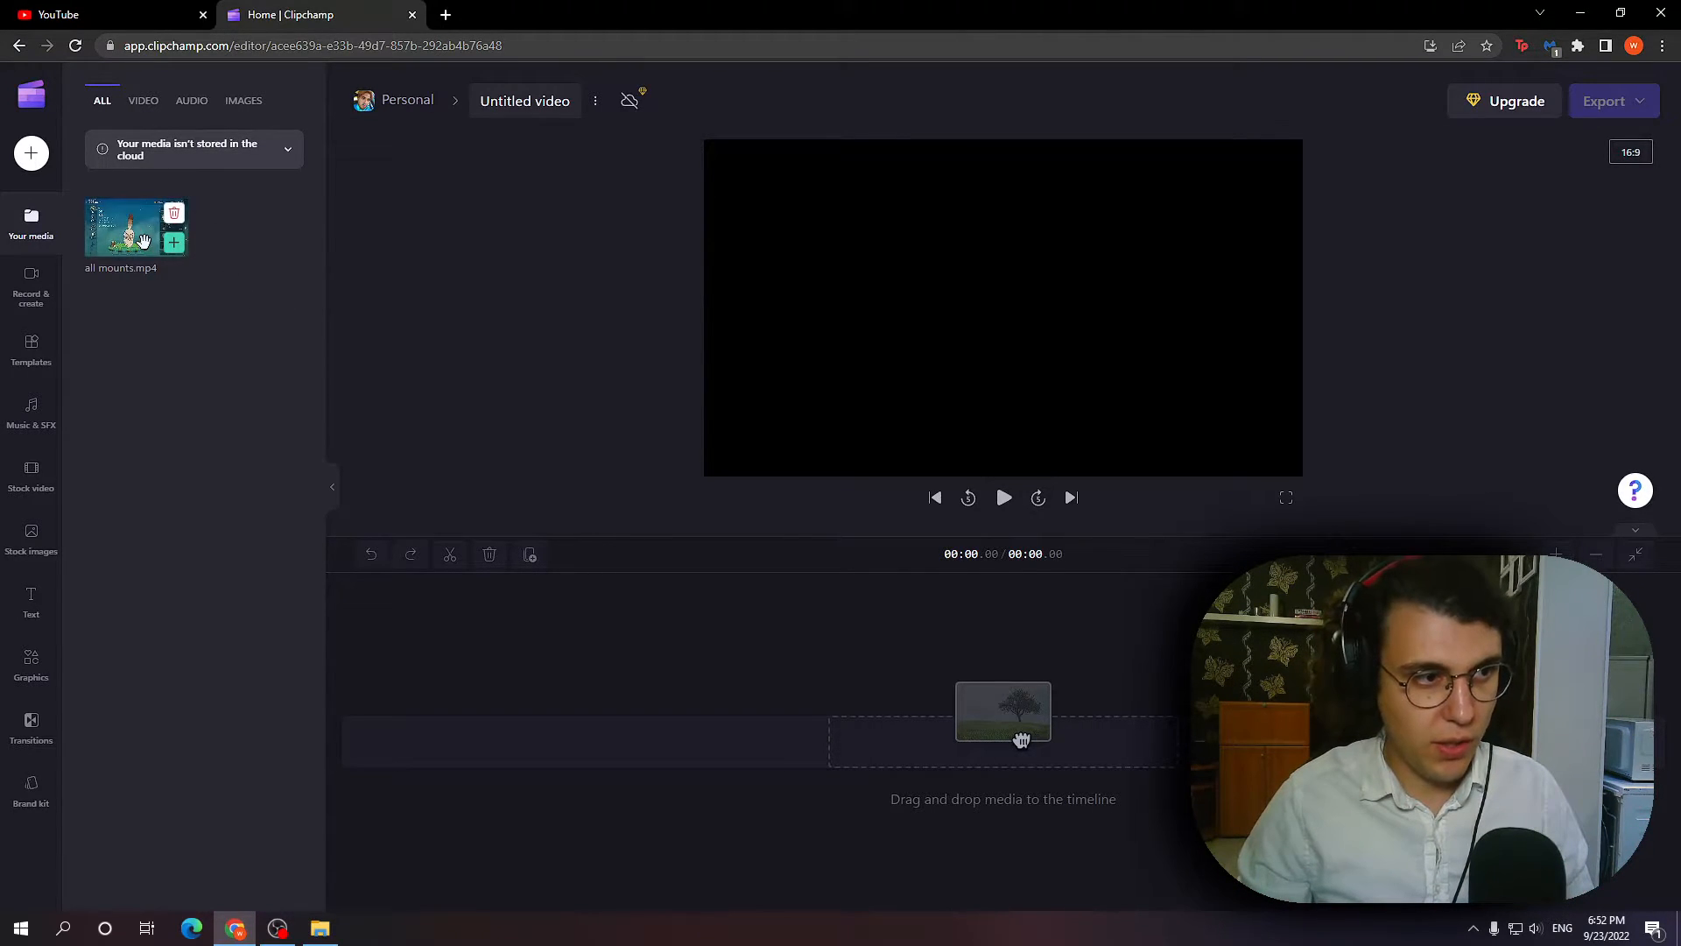
drag(1021, 740, 496, 663)
Preview the imported clip at successive points along the timeline, from near its start to near its end.
click(447, 654)
click(502, 651)
click(580, 663)
click(640, 661)
click(712, 660)
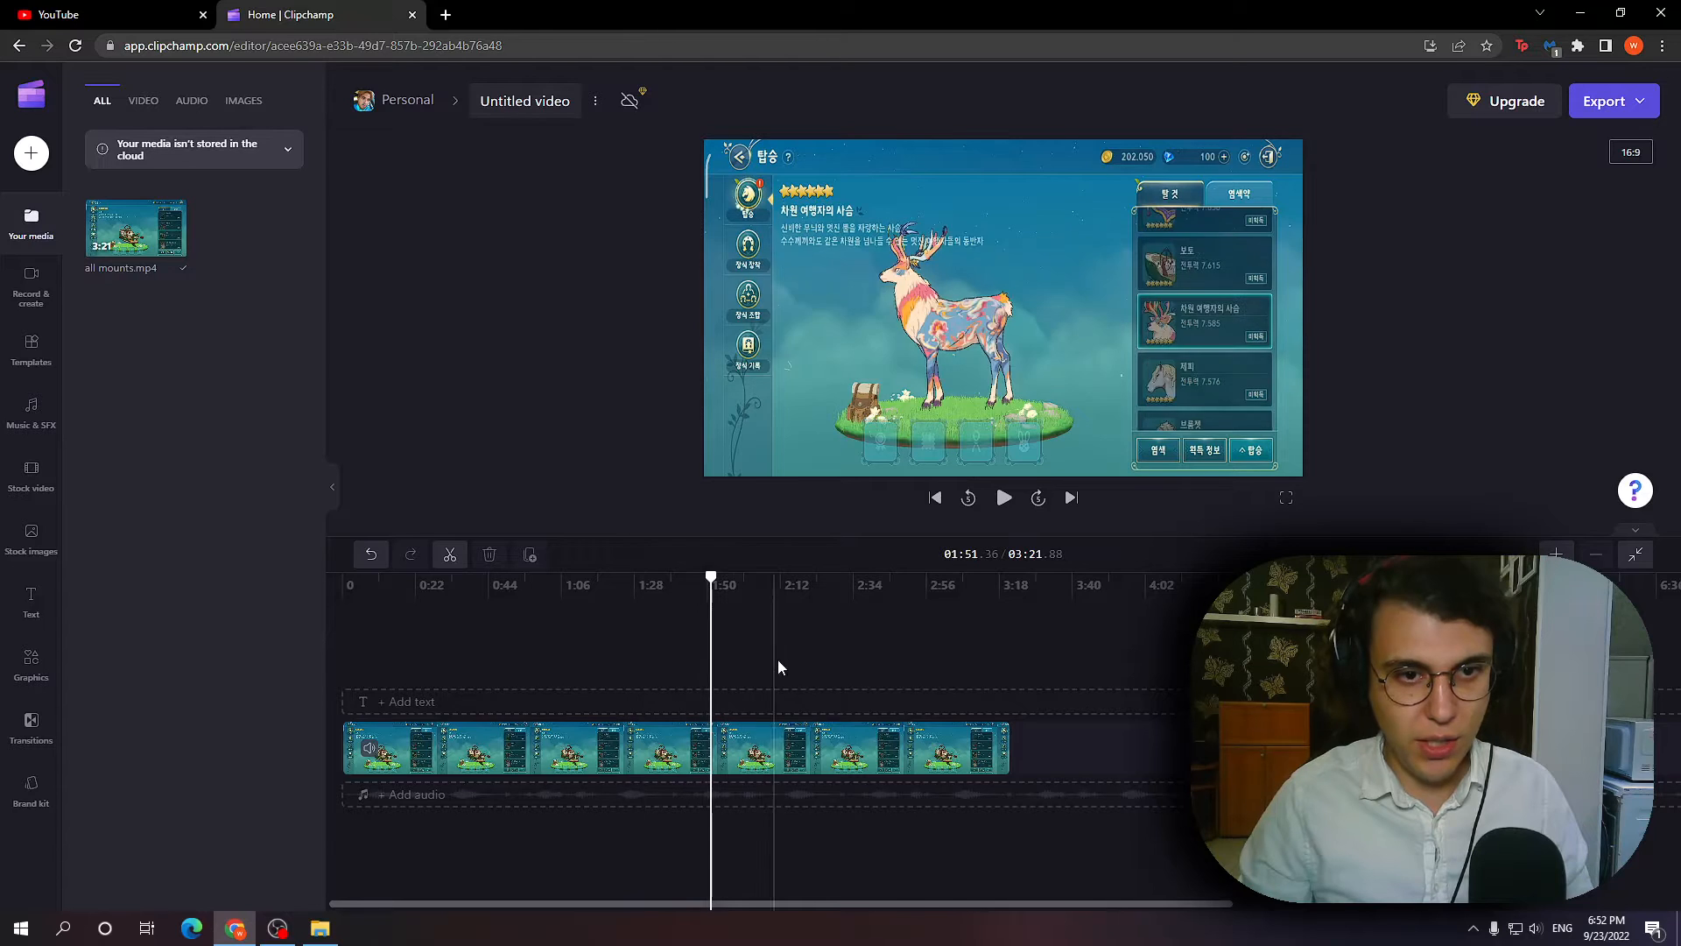
click(780, 661)
click(864, 667)
click(921, 681)
click(951, 679)
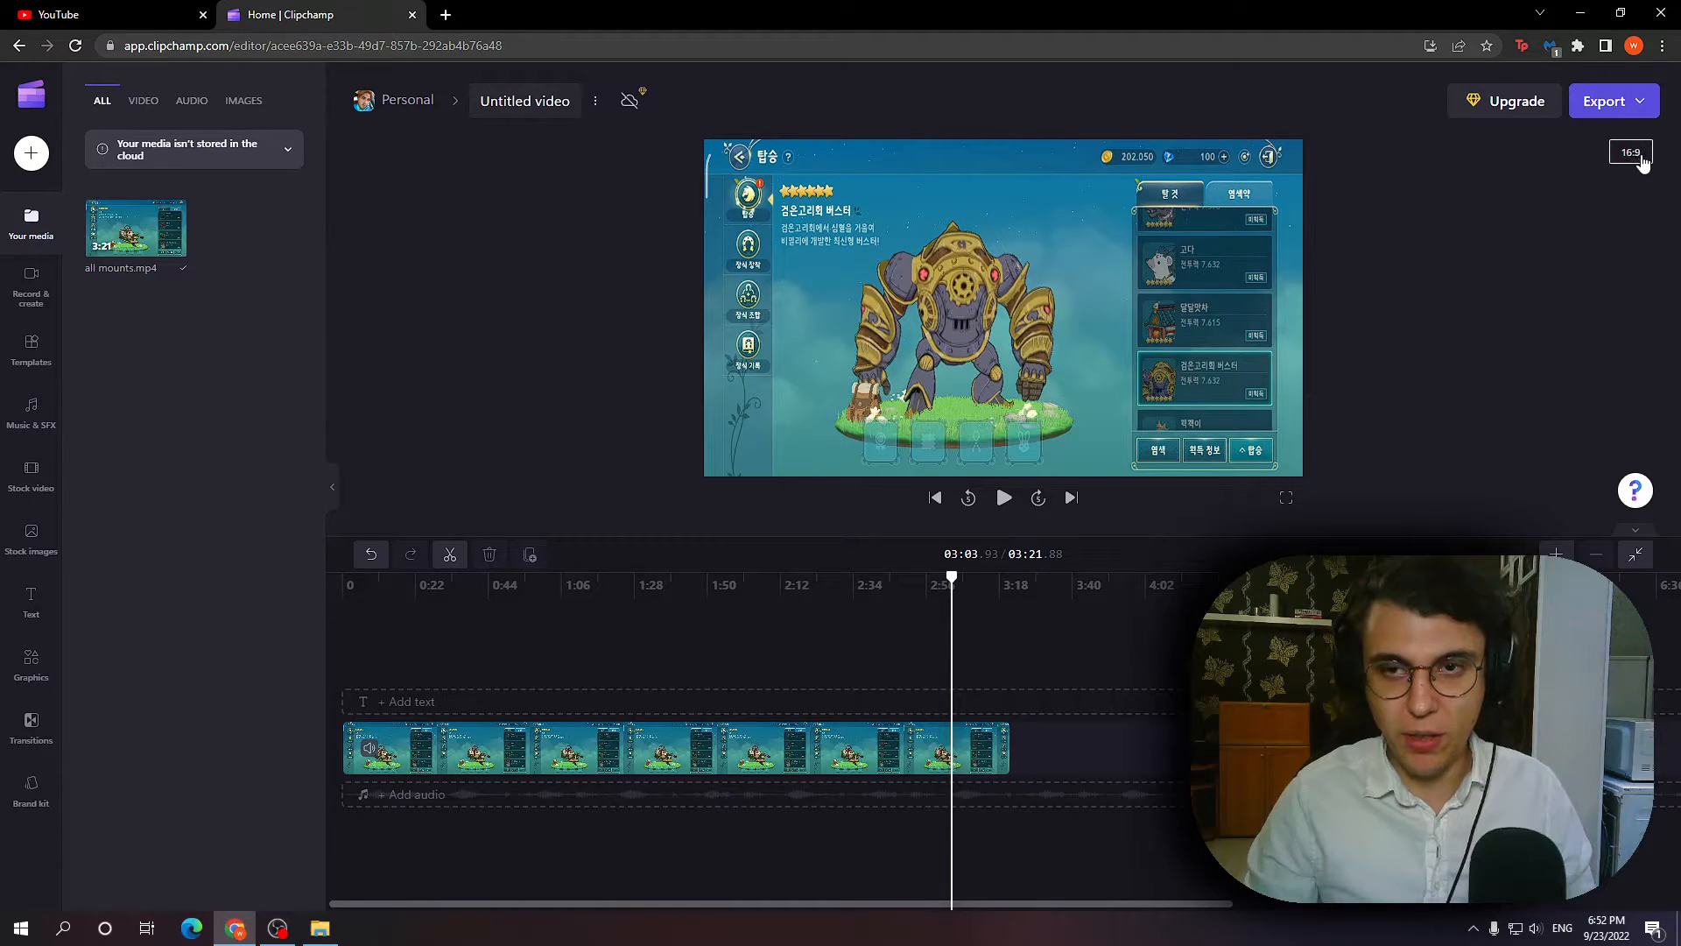
Set the project's aspect ratio to 9:16 portrait, then enlarge and reposition the clip to centre its main subject in the frame.
click(1642, 162)
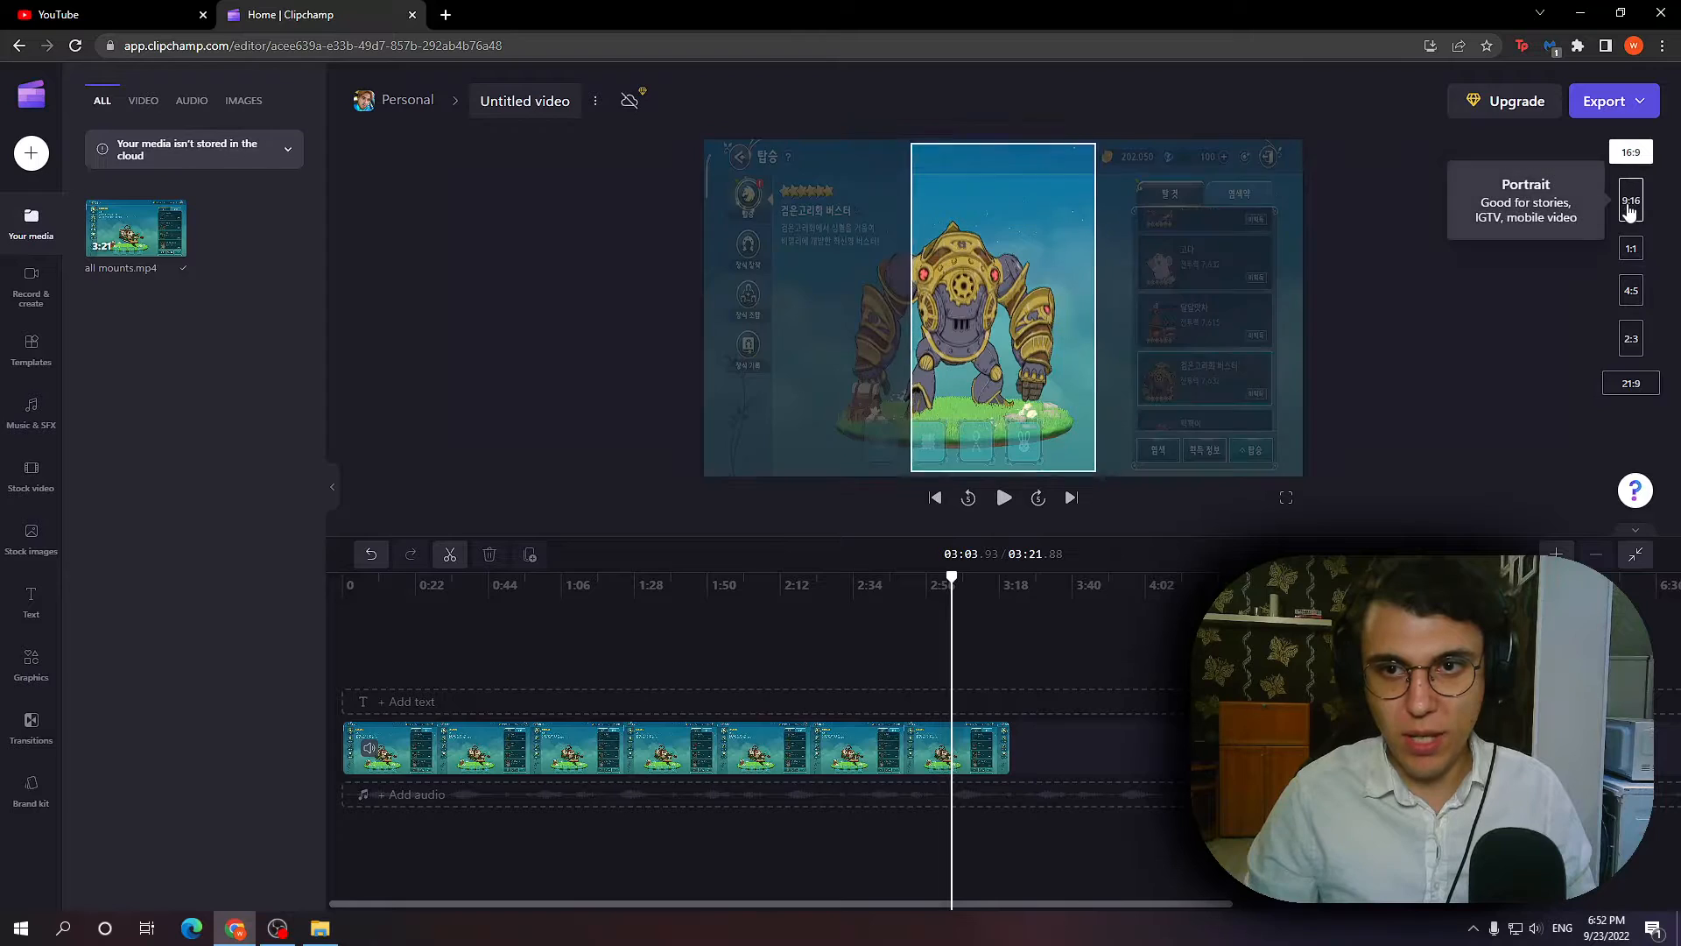
click(1628, 207)
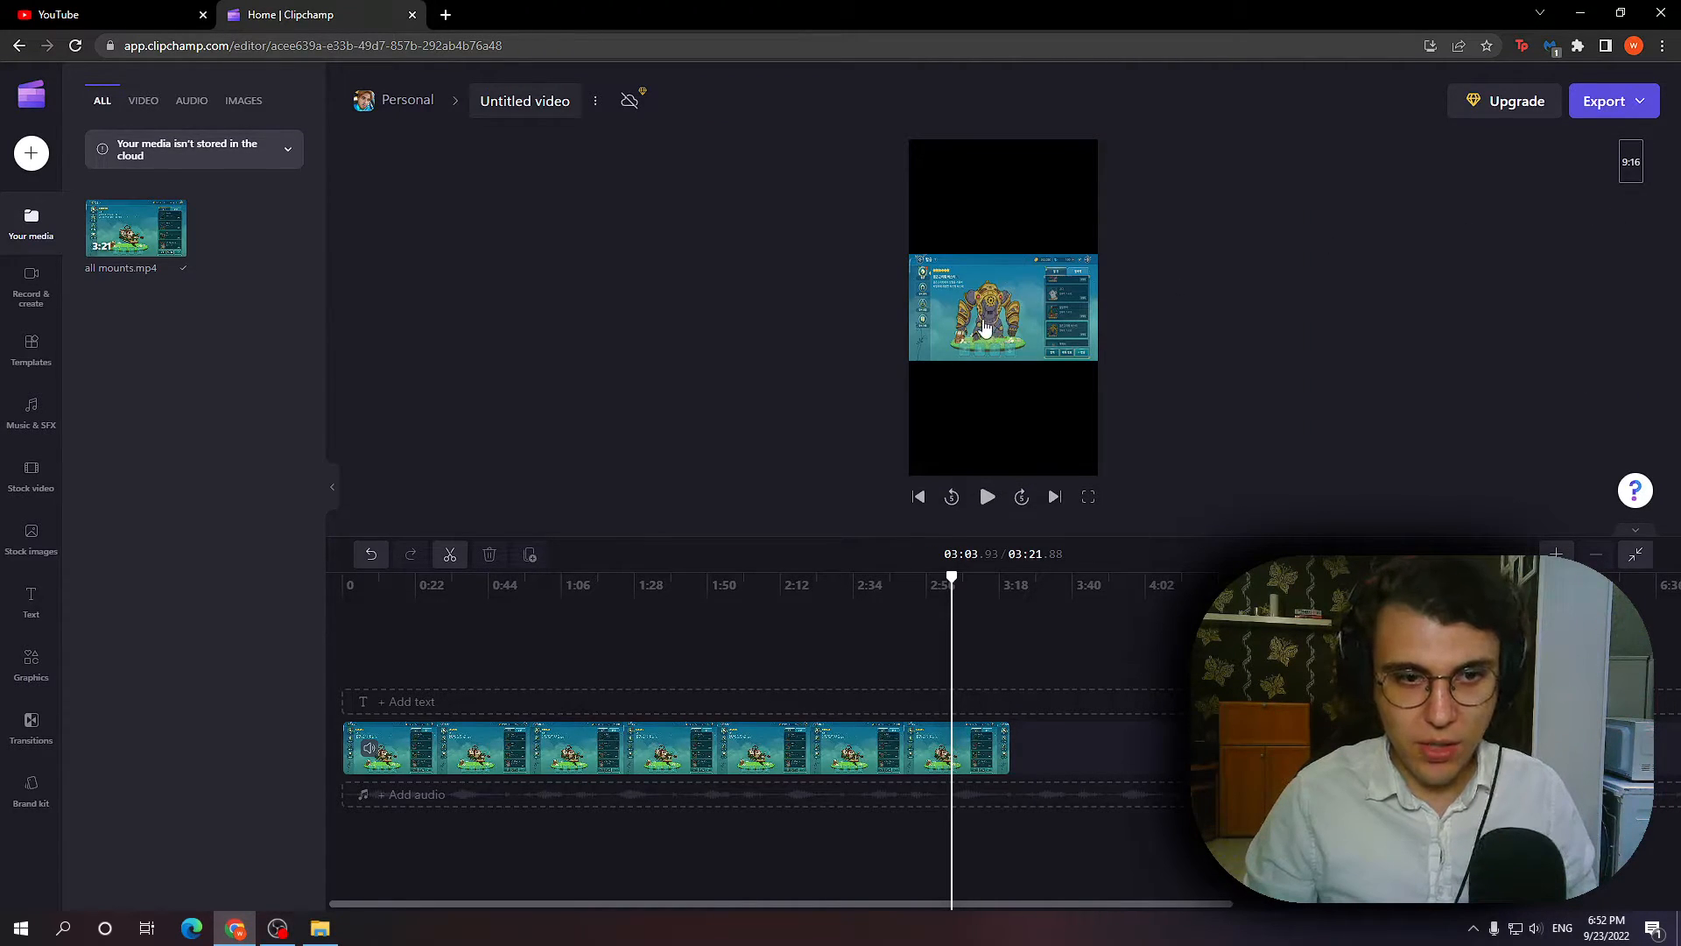
click(1004, 303)
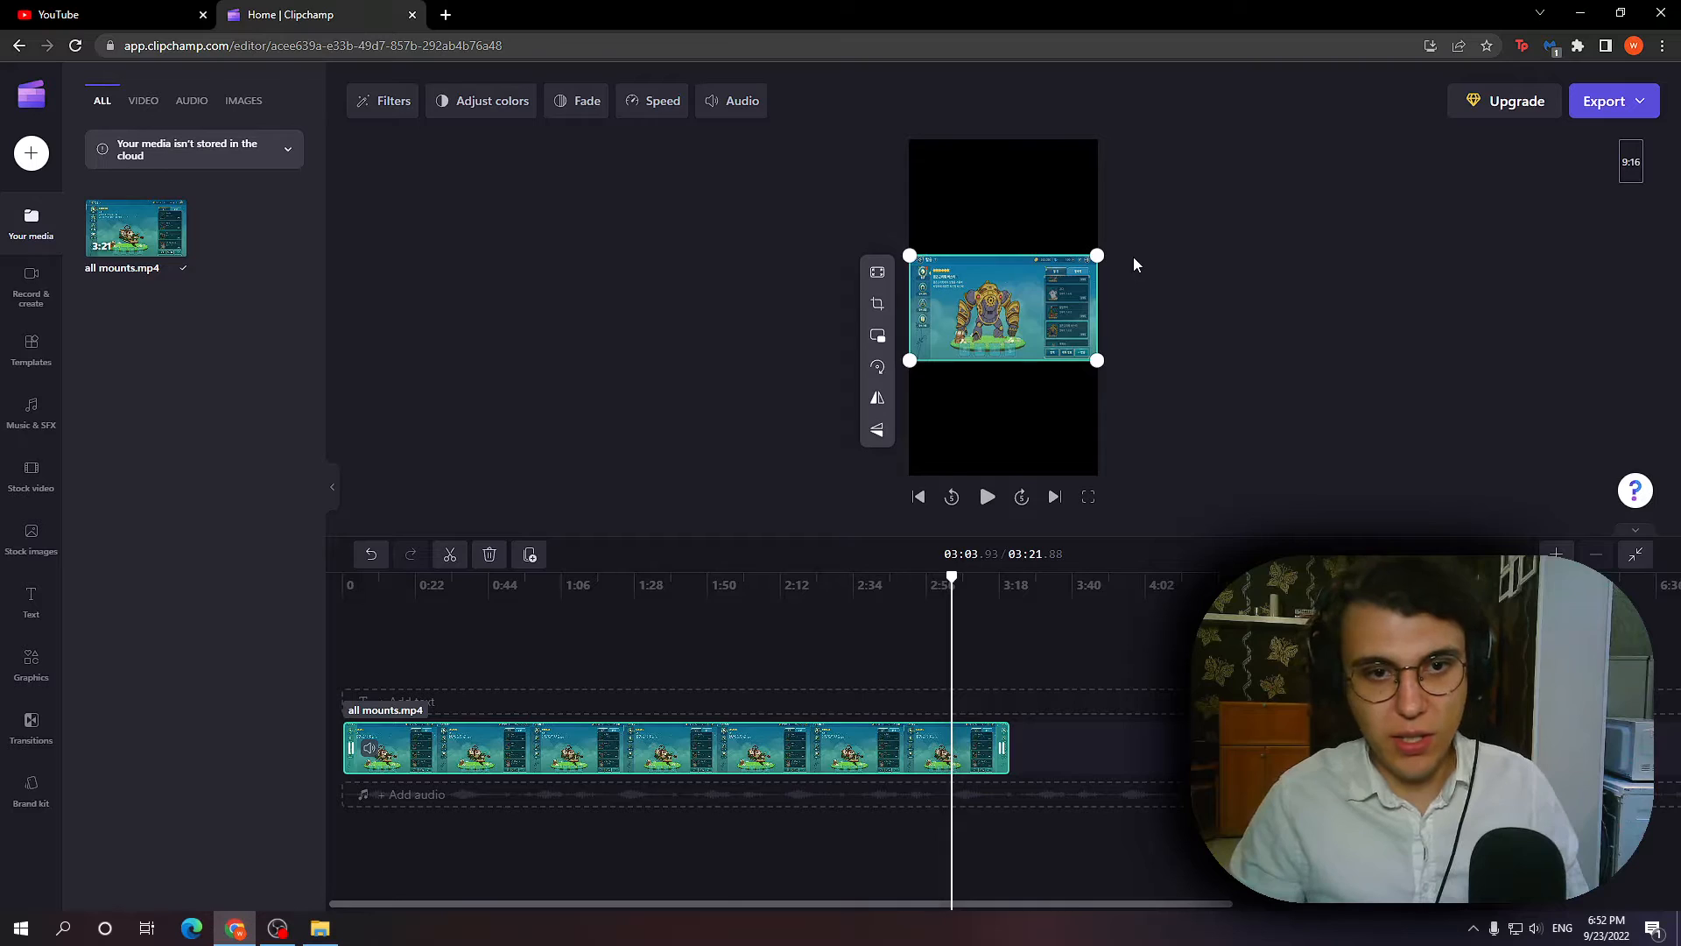
drag(1096, 359, 1004, 324)
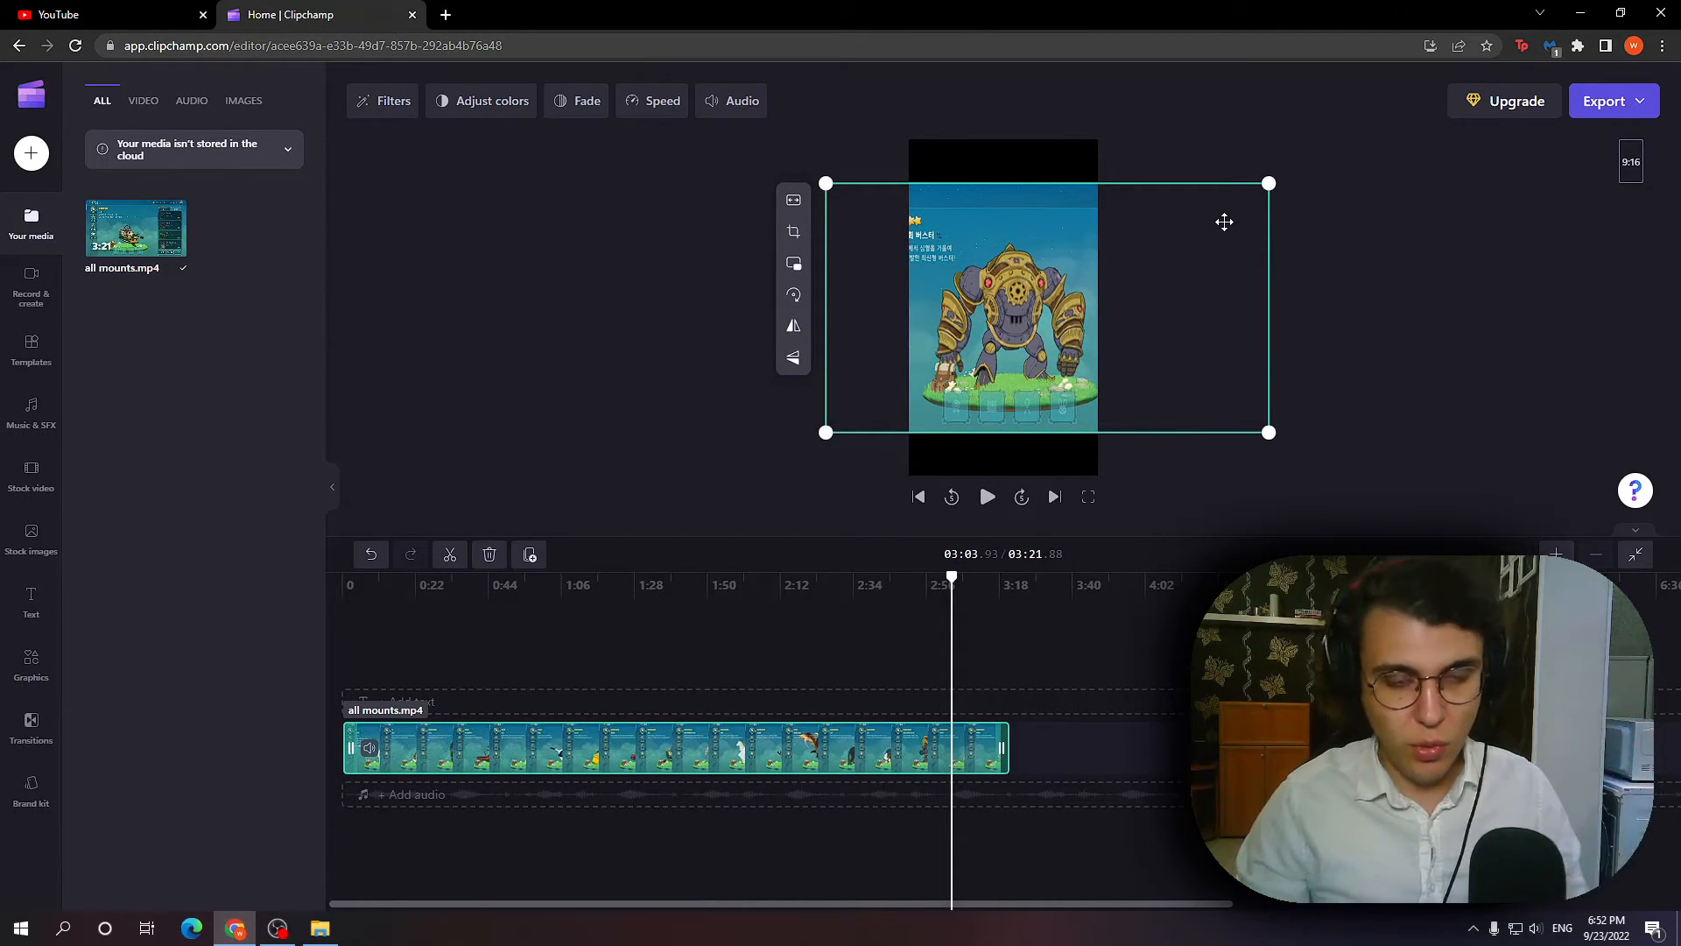
drag(1016, 373, 1015, 374)
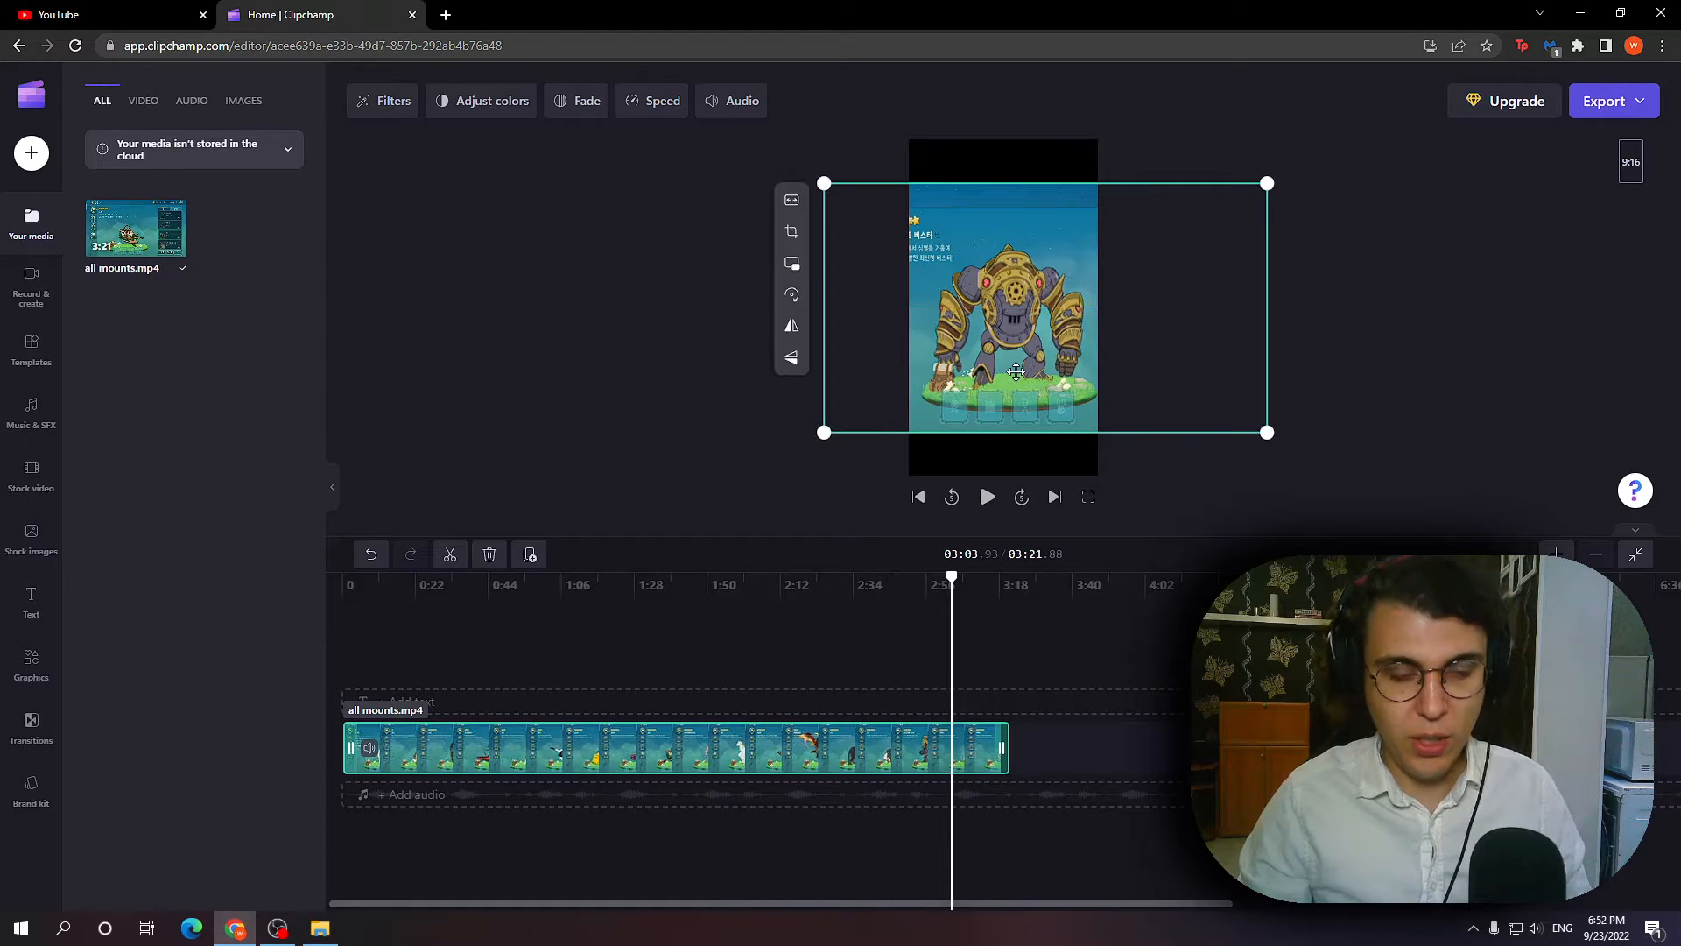
Check the reframed portrait clip at several points in its first half to examine how the subjects fit the frame.
click(455, 667)
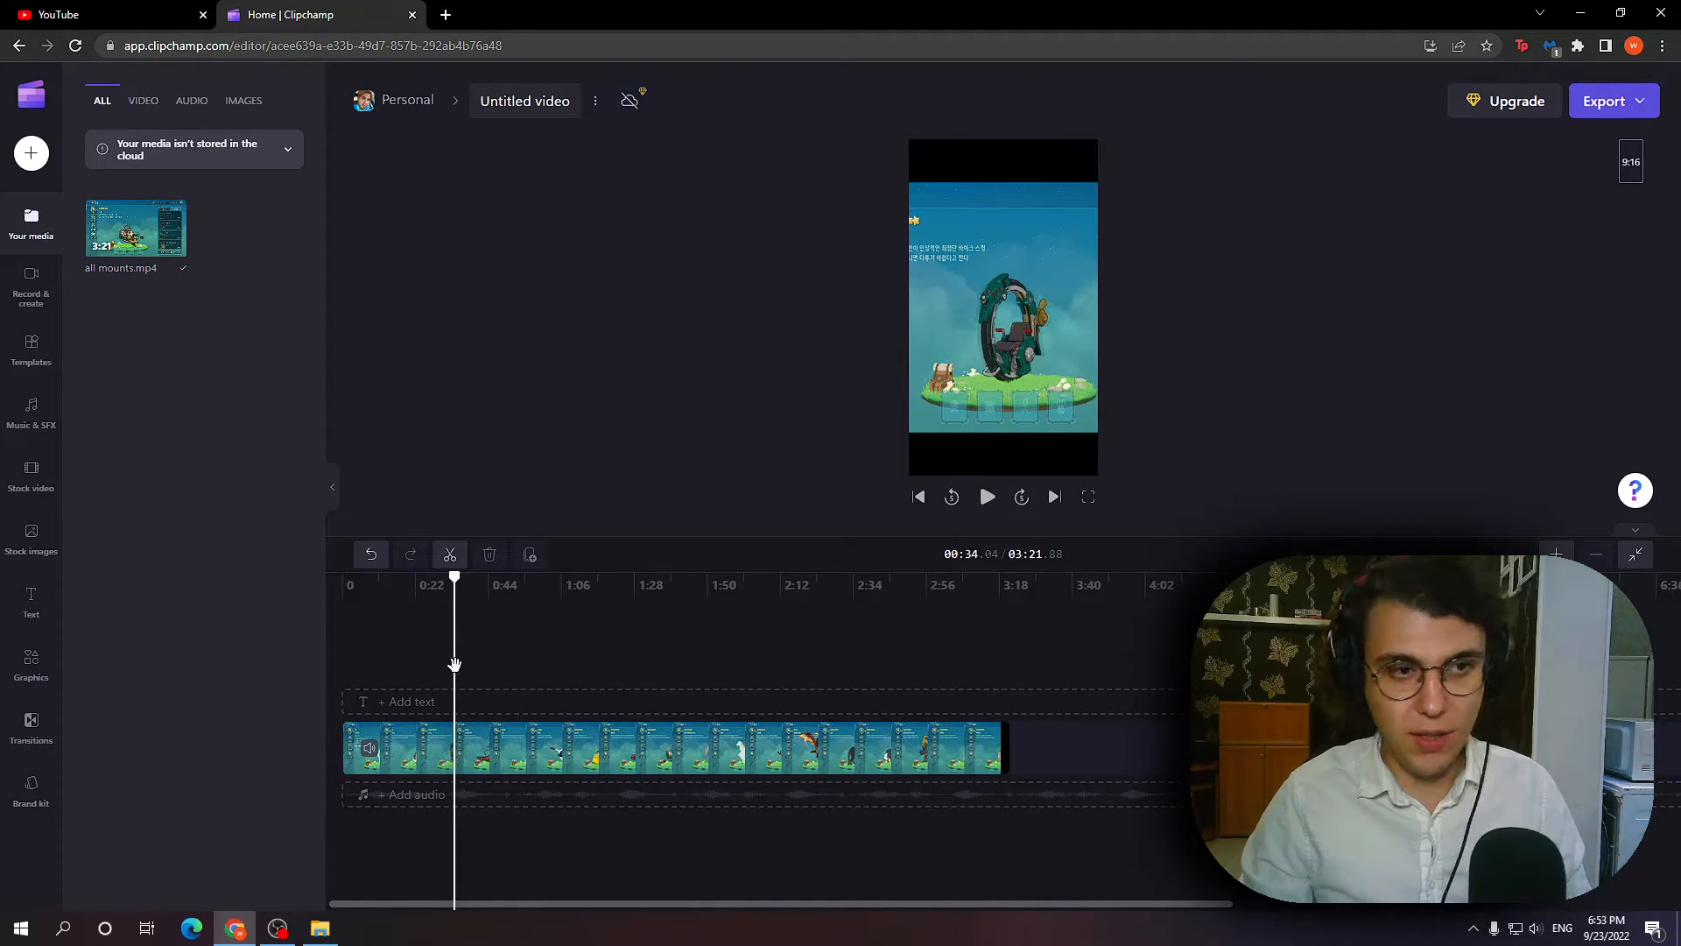
click(435, 674)
click(445, 670)
click(471, 667)
click(427, 657)
click(464, 653)
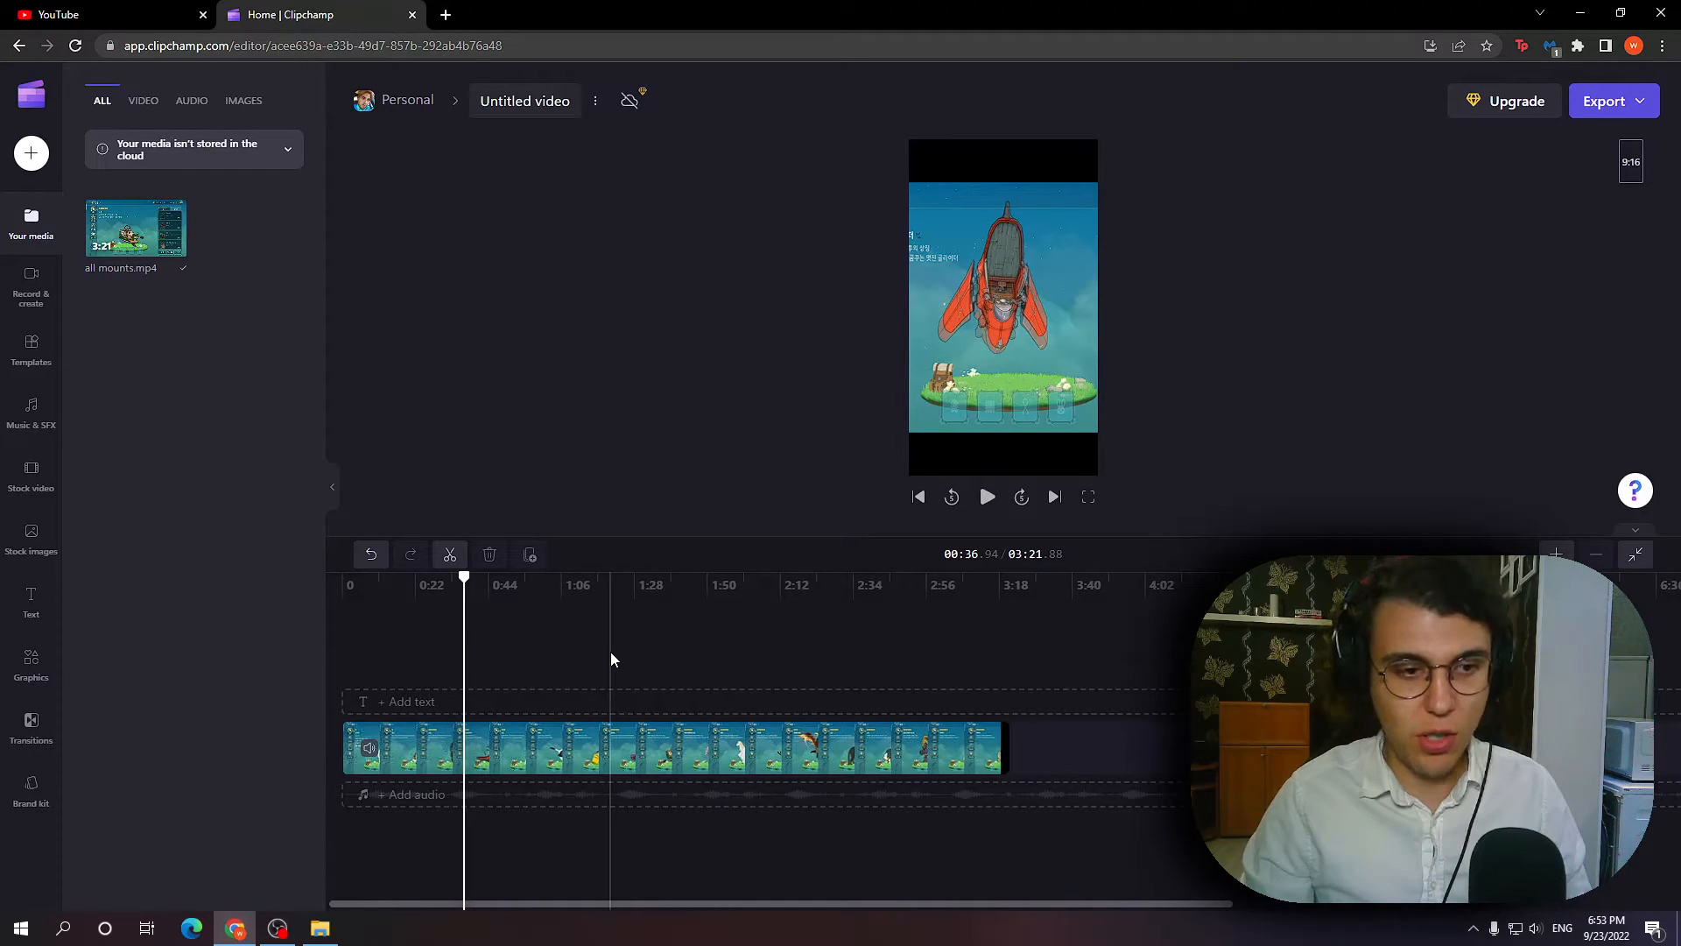
click(611, 651)
click(453, 649)
Split the clip at 01:02.54 and delete the part after the cut.
click(554, 748)
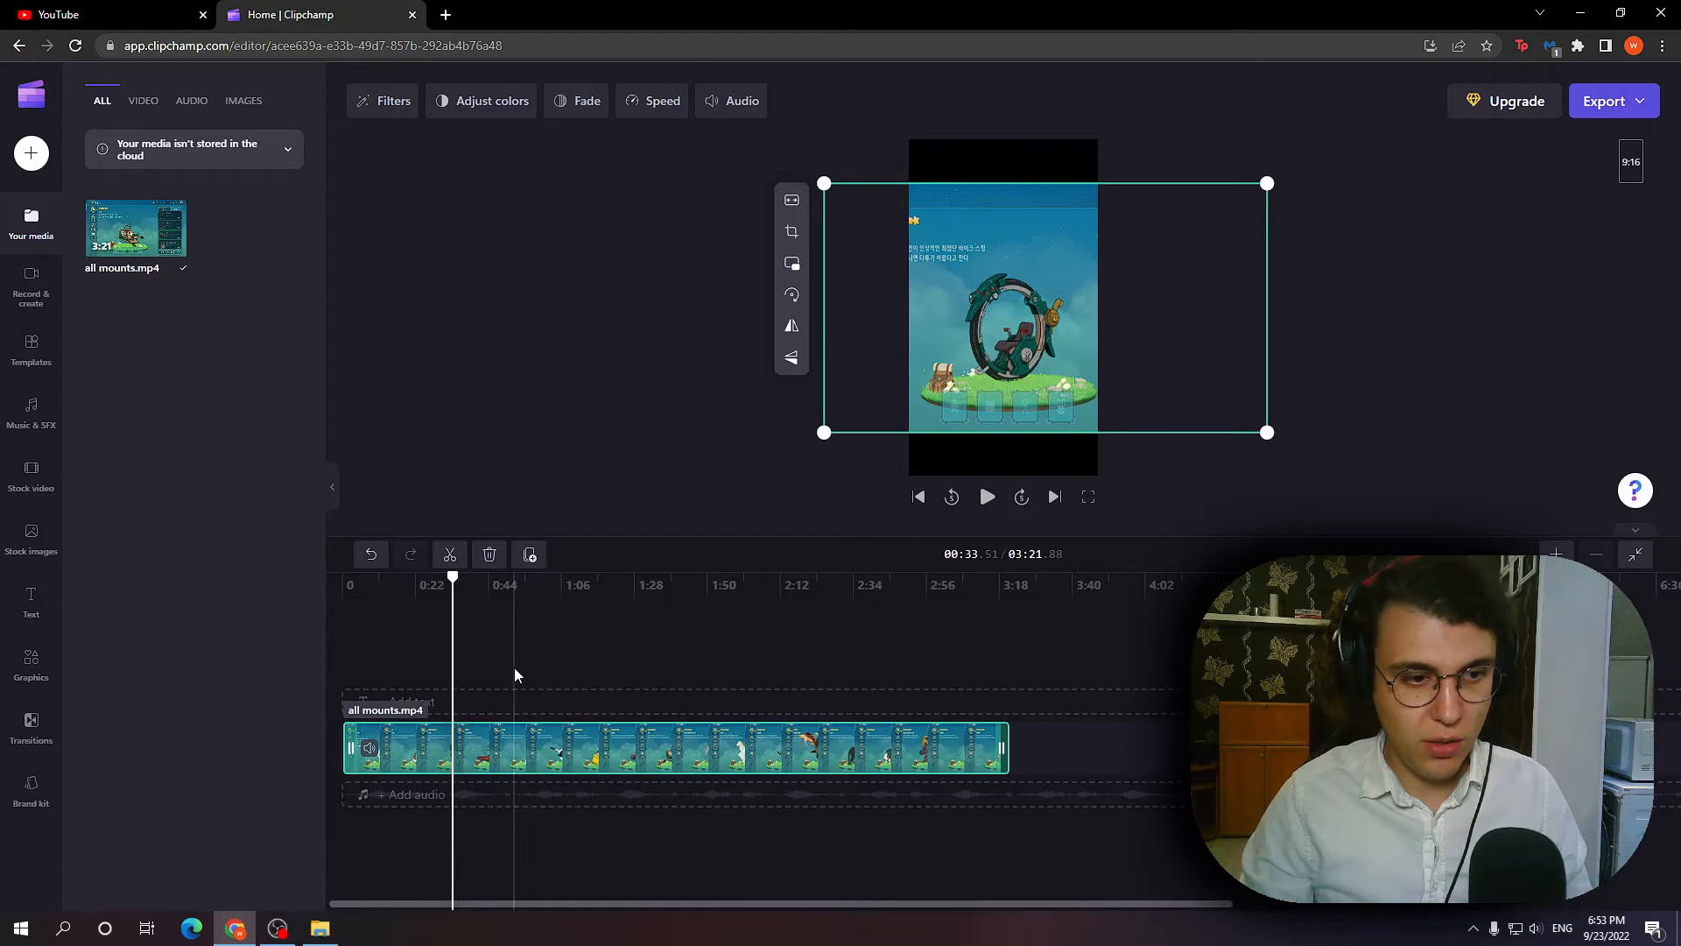
click(549, 659)
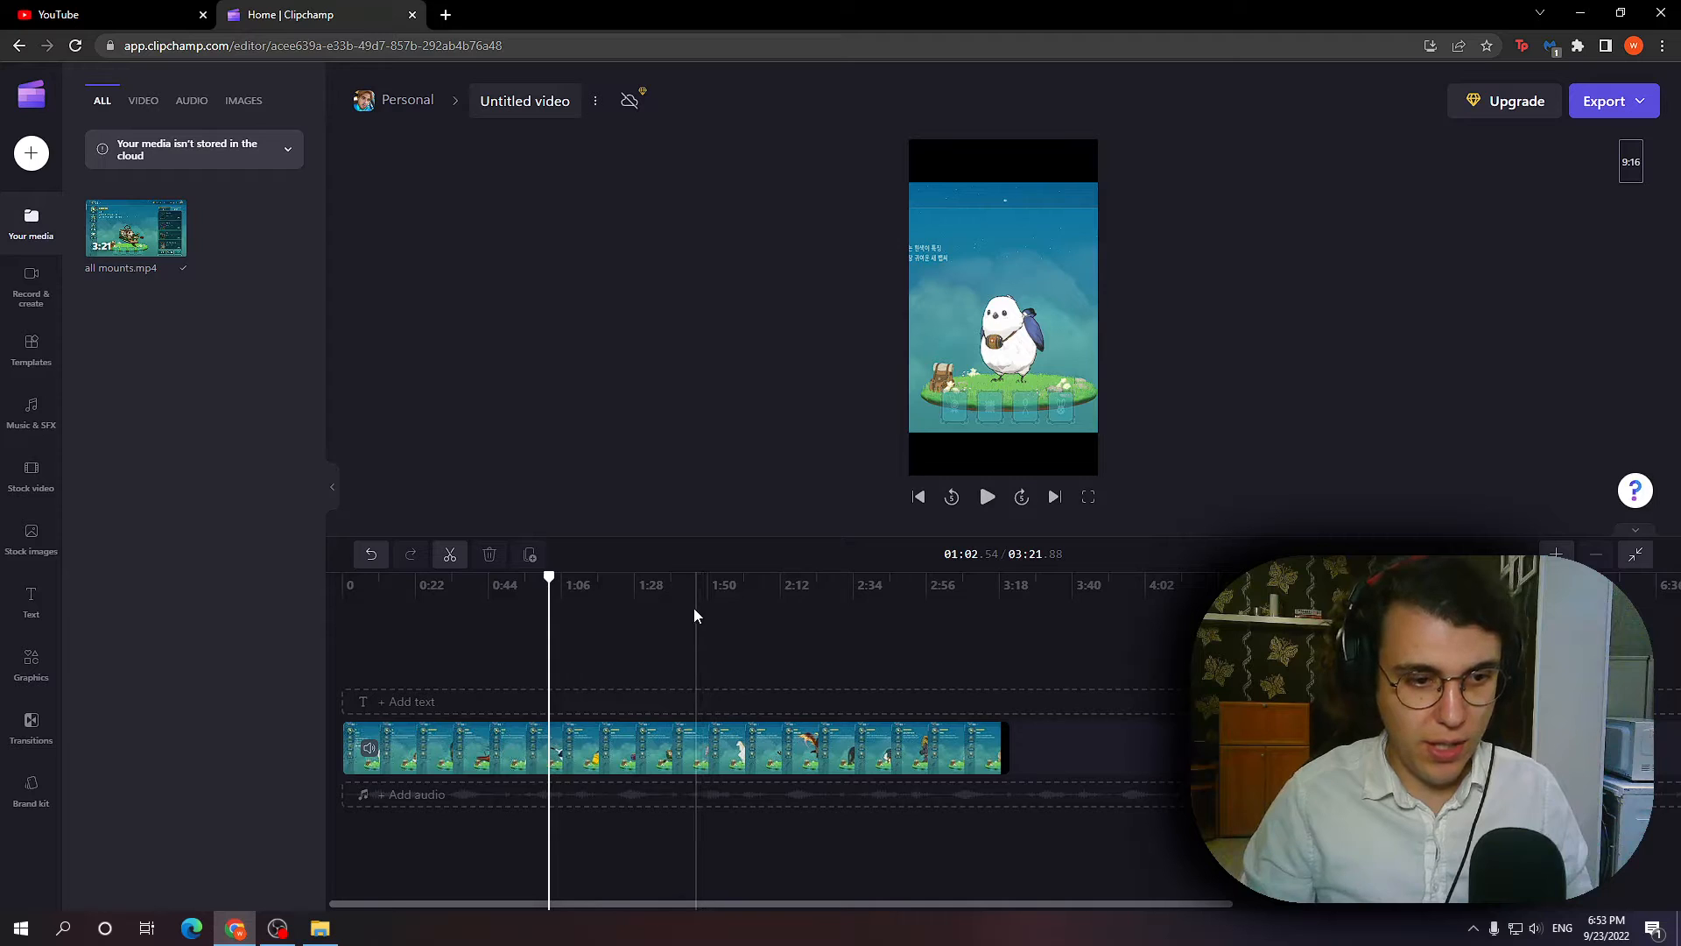
key(s)
drag(579, 758, 780, 740)
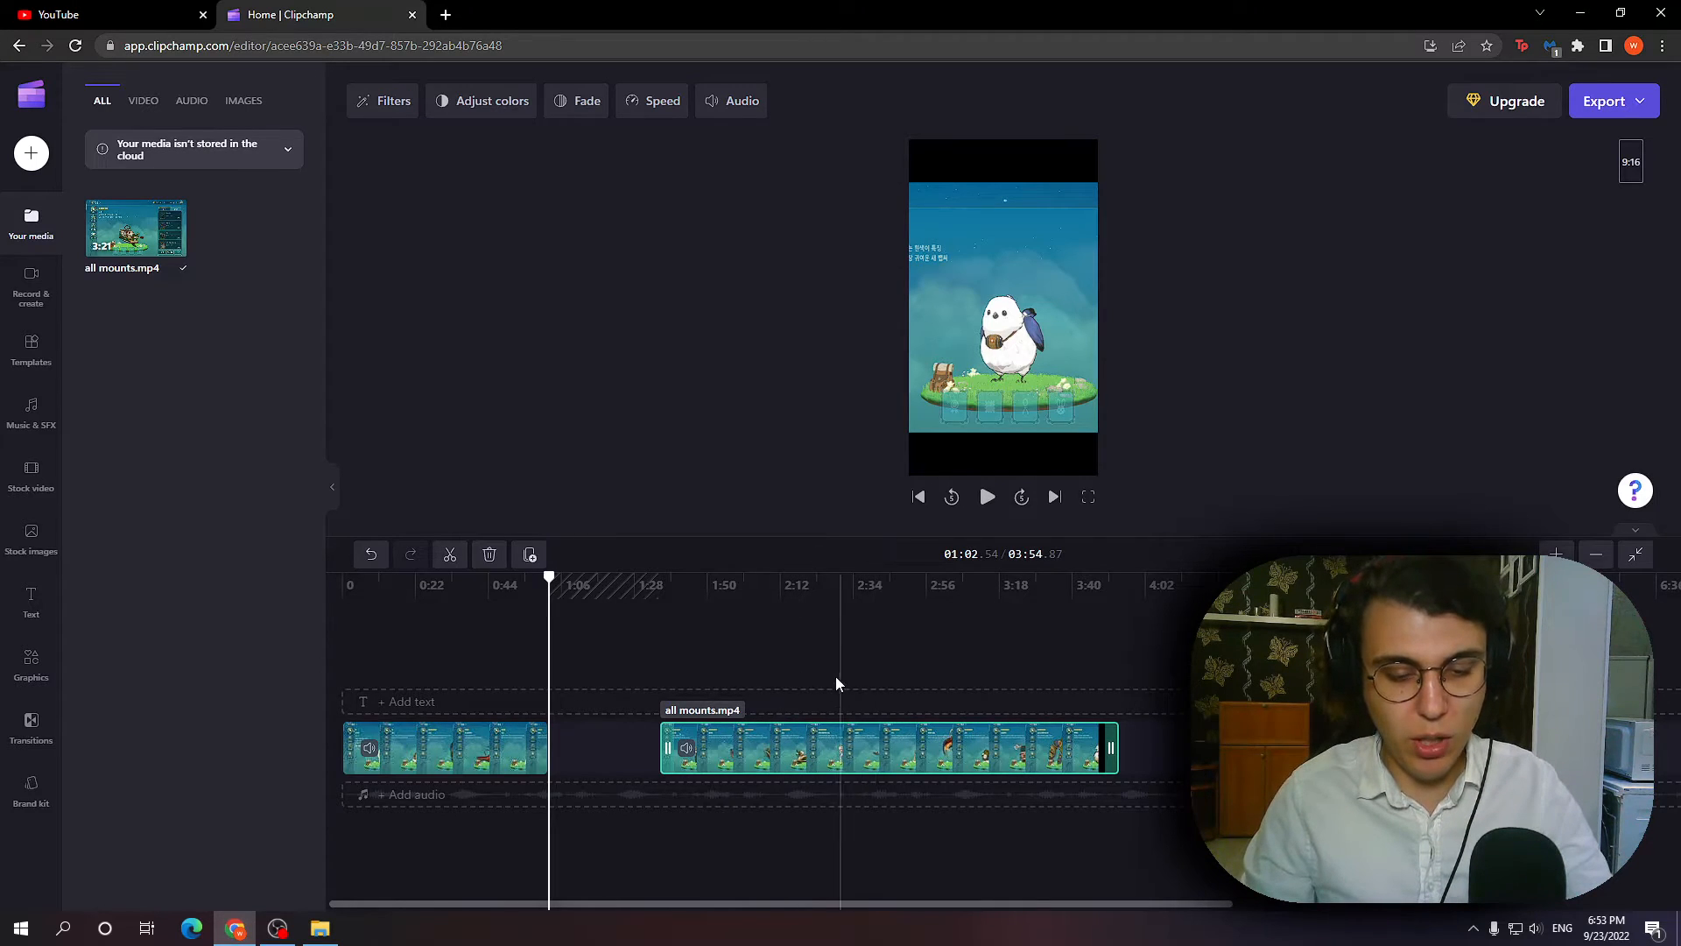
click(788, 742)
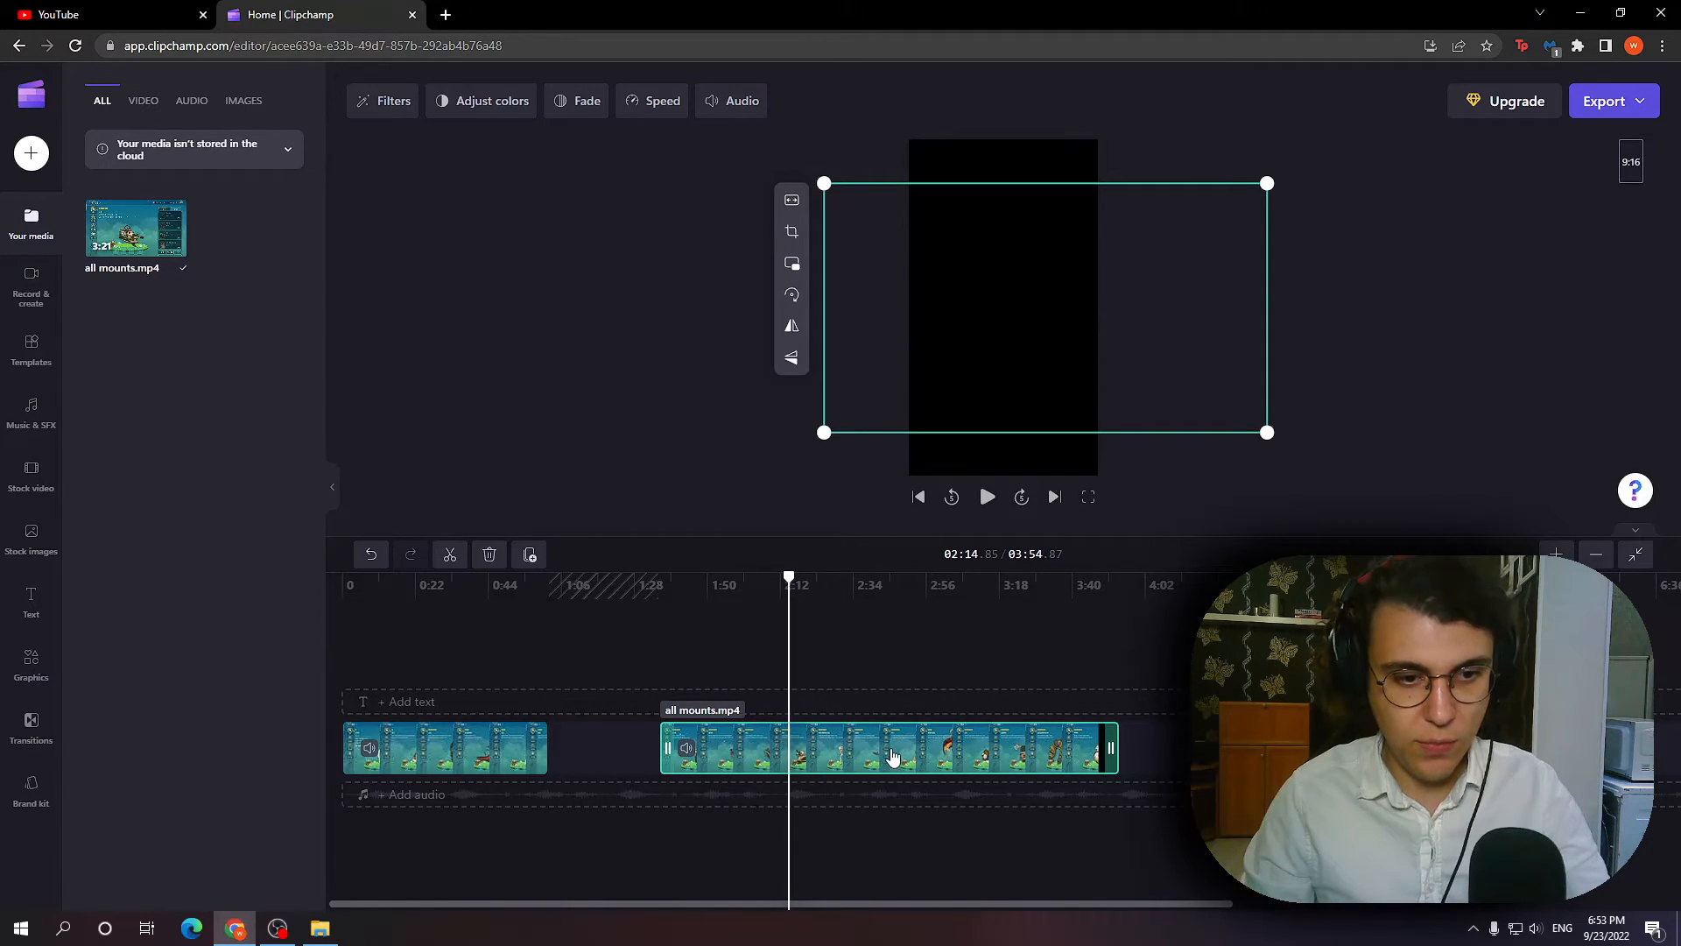
key(Delete)
Spot-check the shortened clip on the timeline and export the video in 1080p quality.
drag(560, 674, 511, 629)
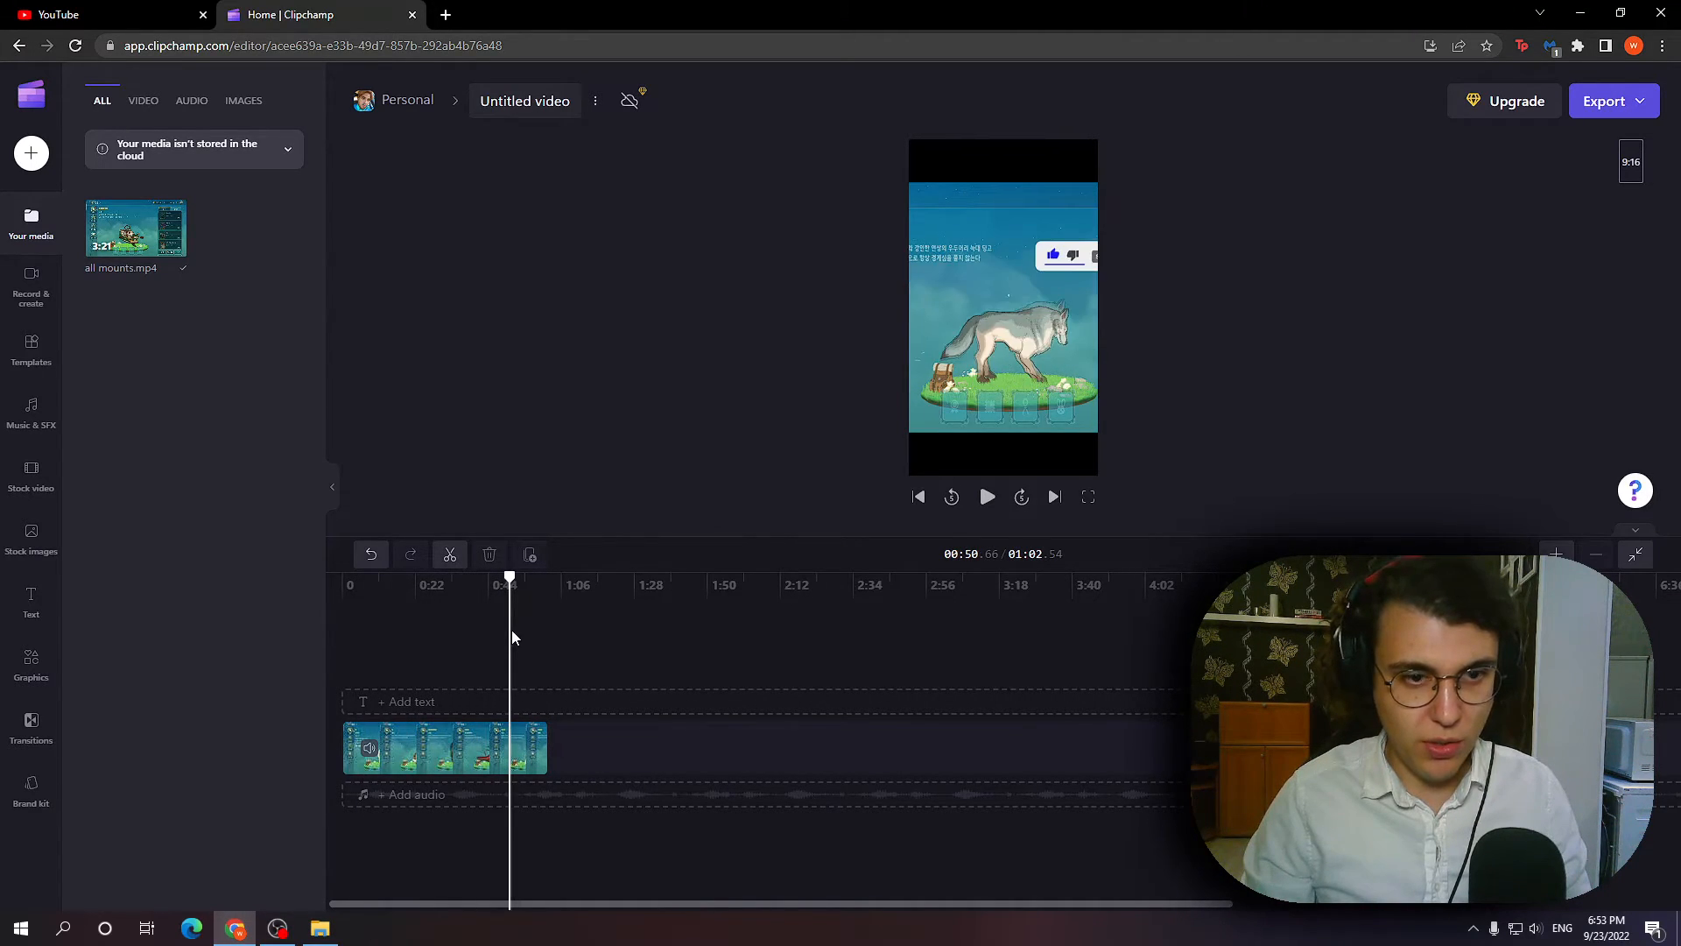
click(540, 634)
click(482, 623)
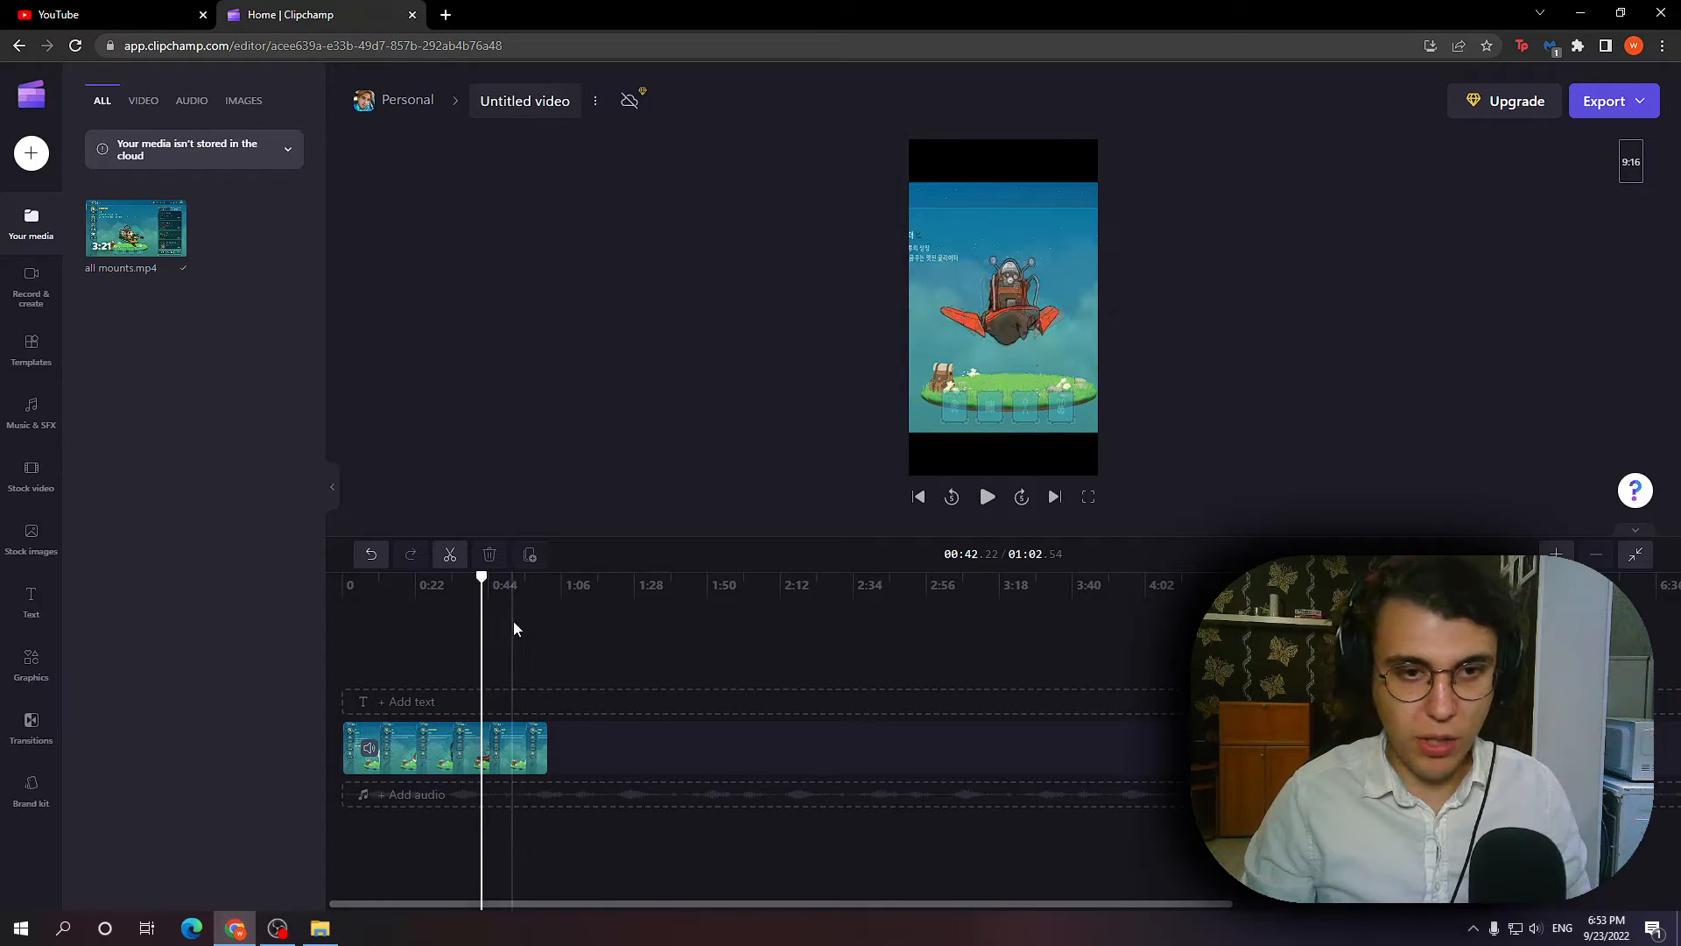
click(449, 639)
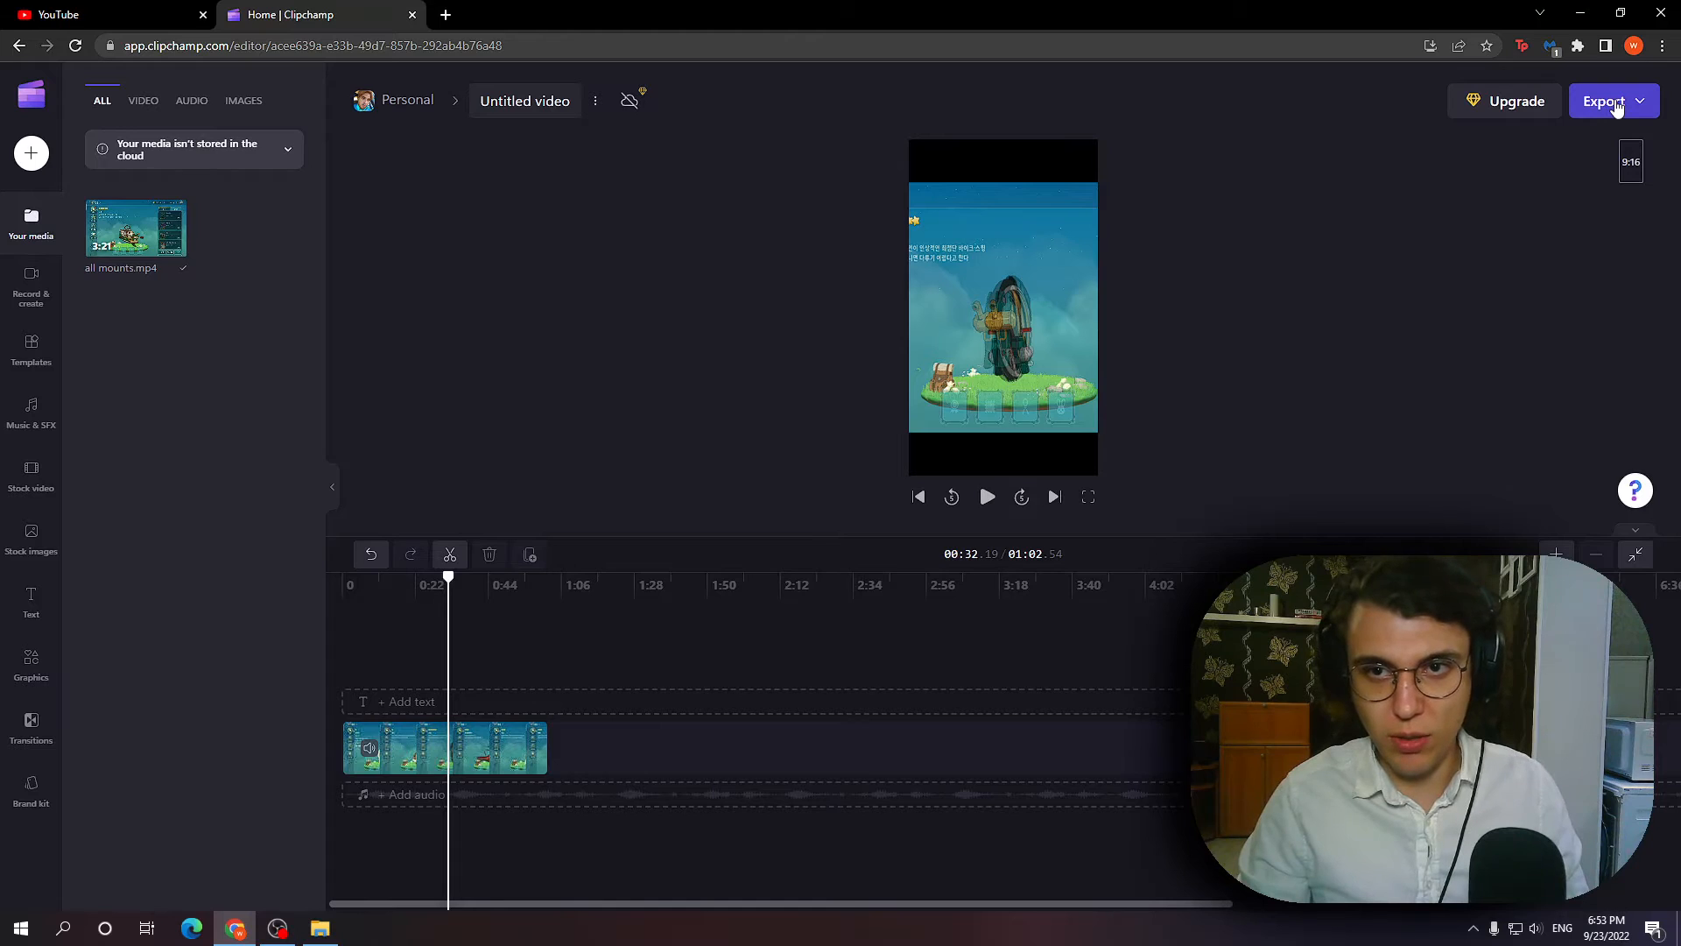
click(1635, 104)
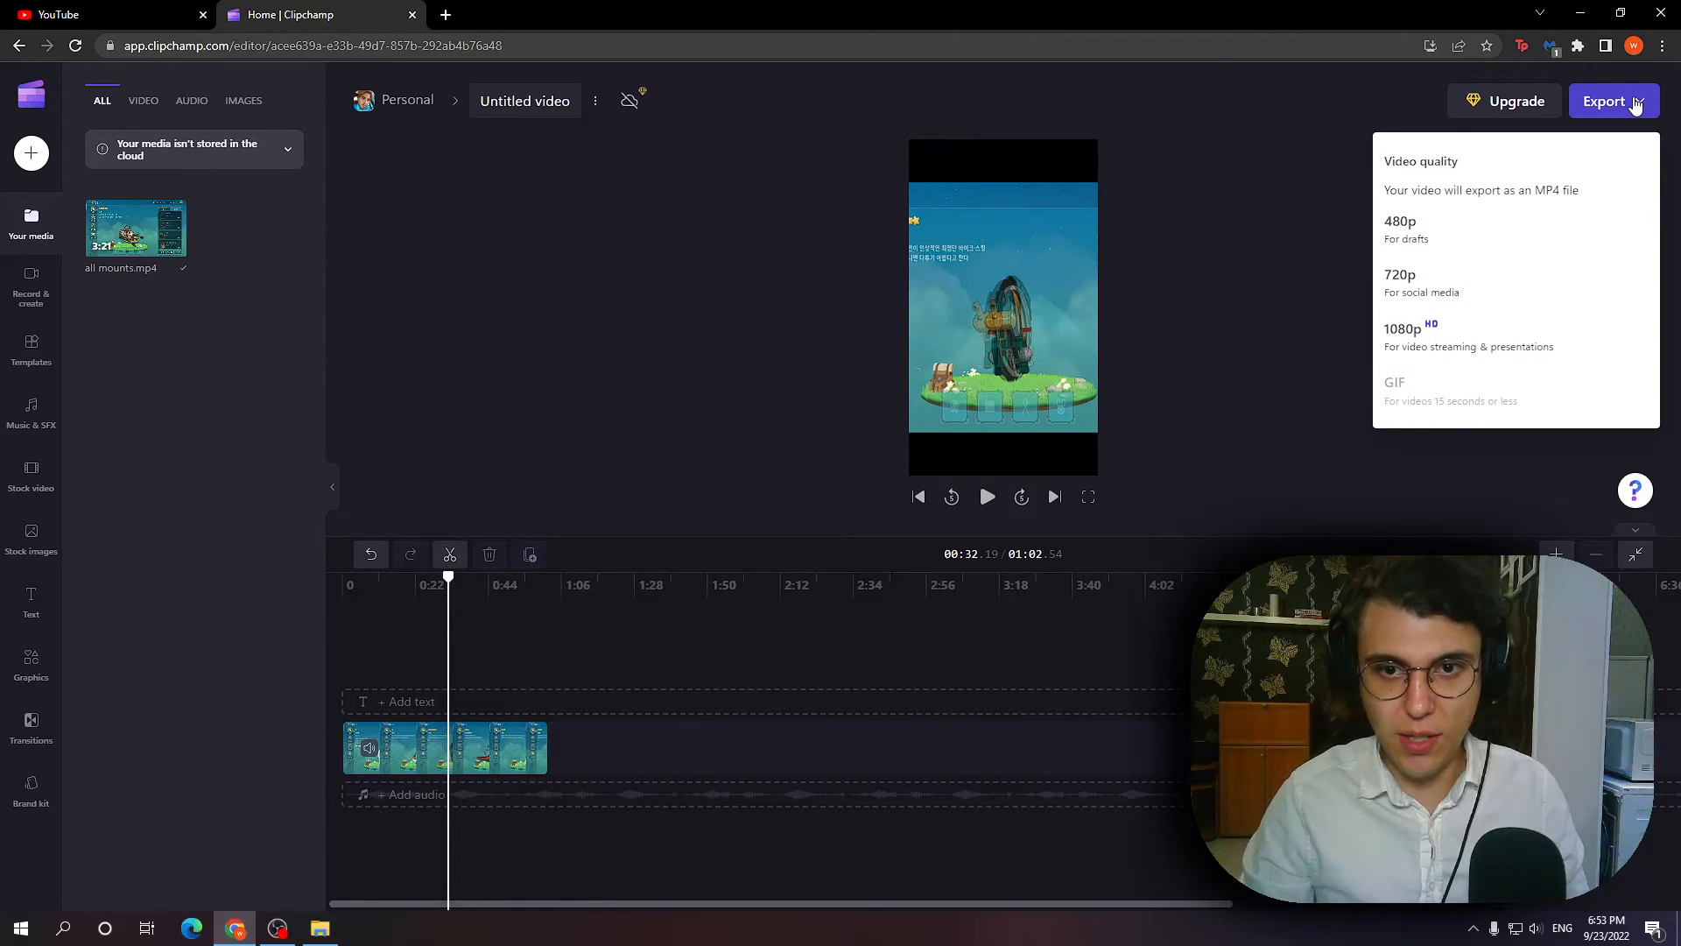
click(1405, 332)
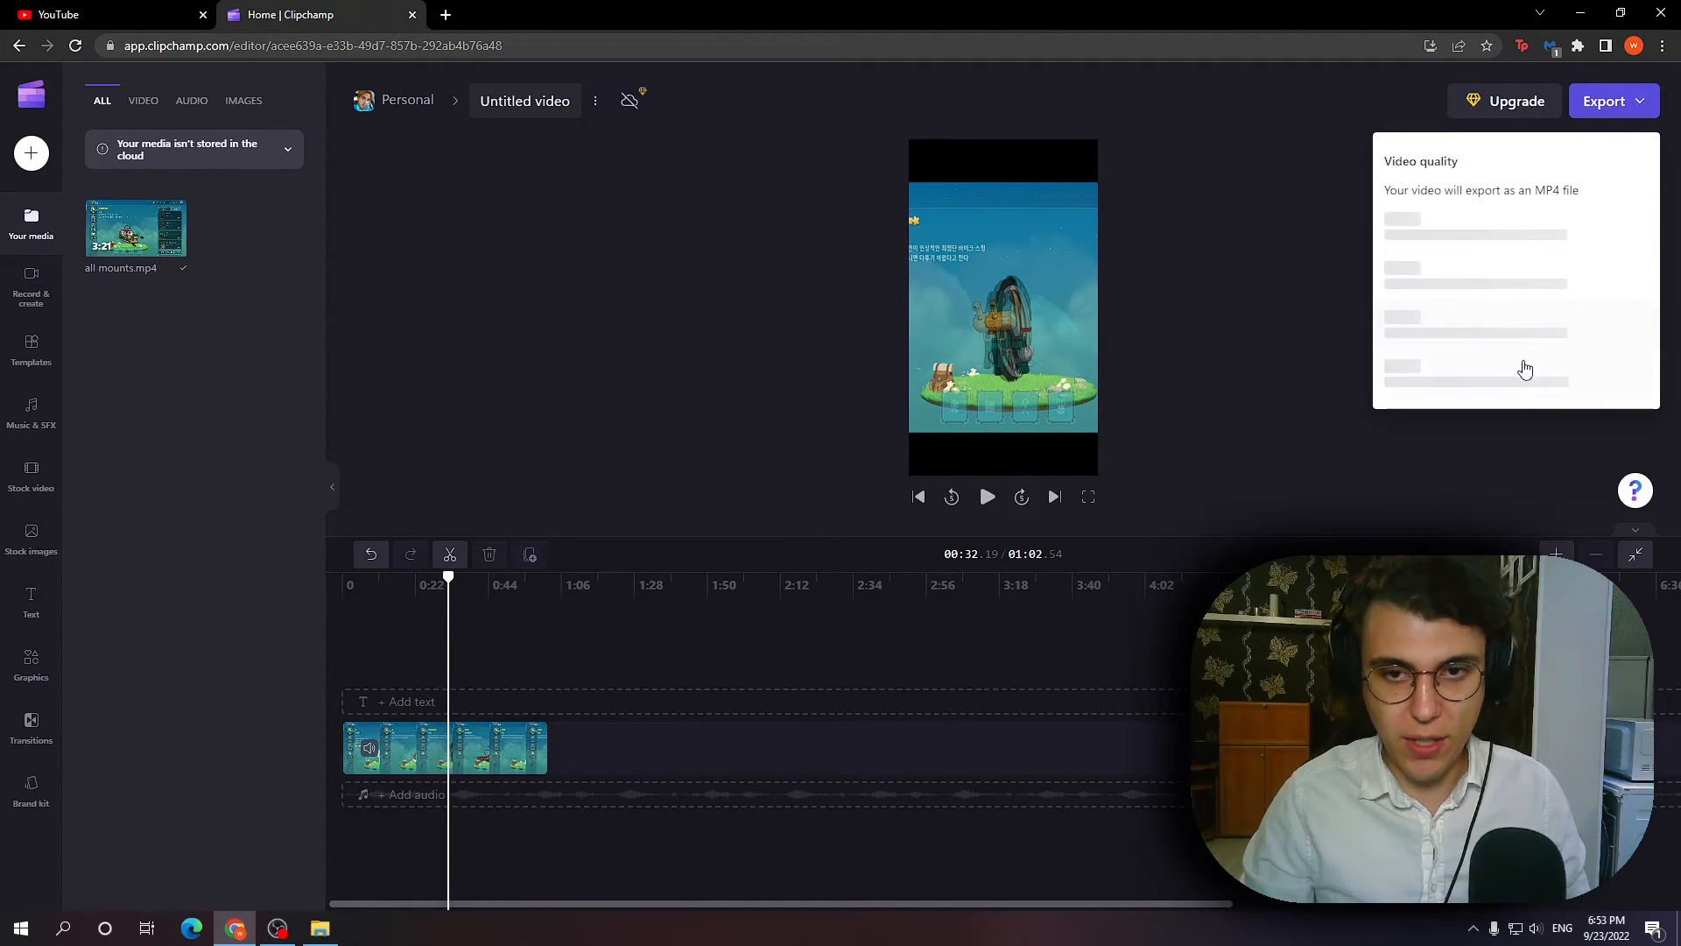